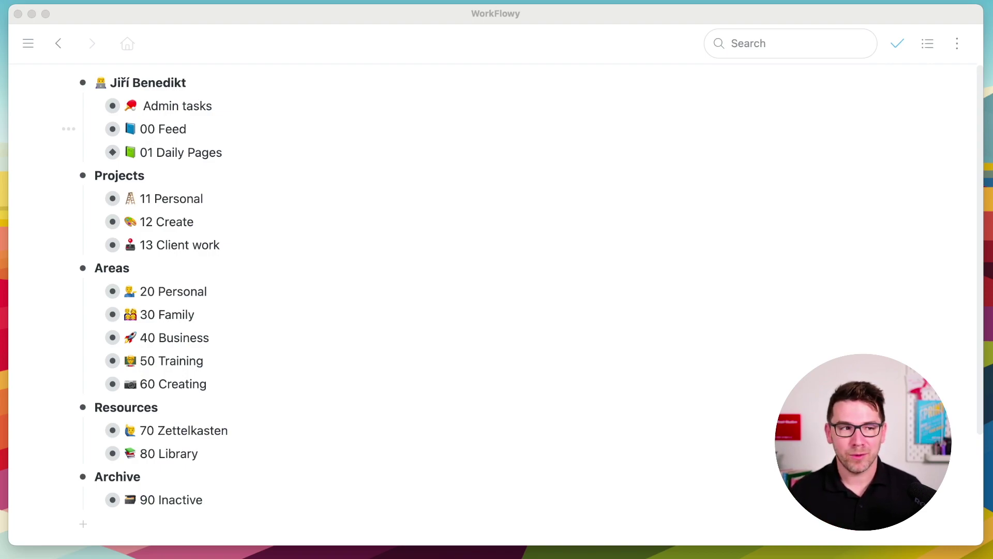
Browse the home outline, peeking into 00 Feed and briefly expanding 11 Personal and 12 Create
click(201, 17)
scroll(266, 111, up, 1)
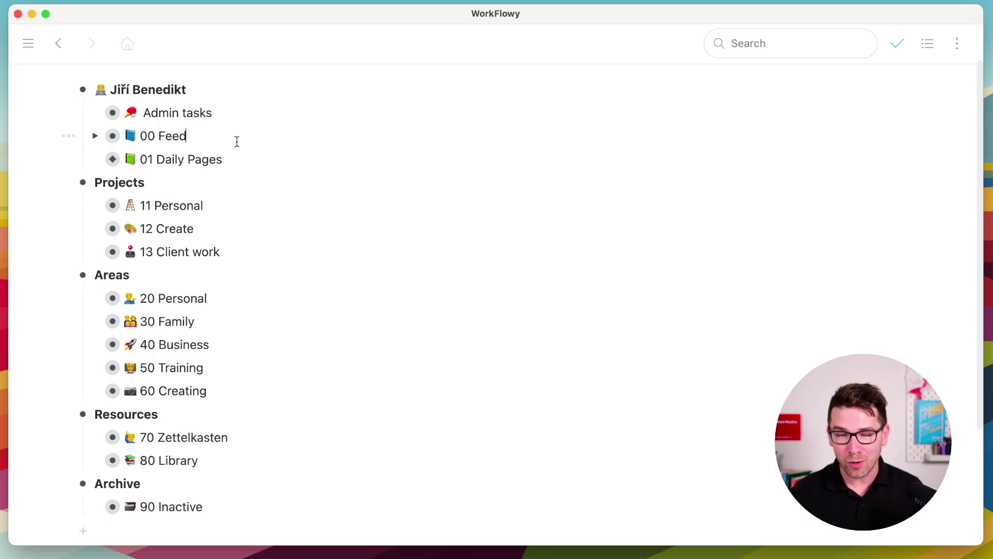
click(112, 136)
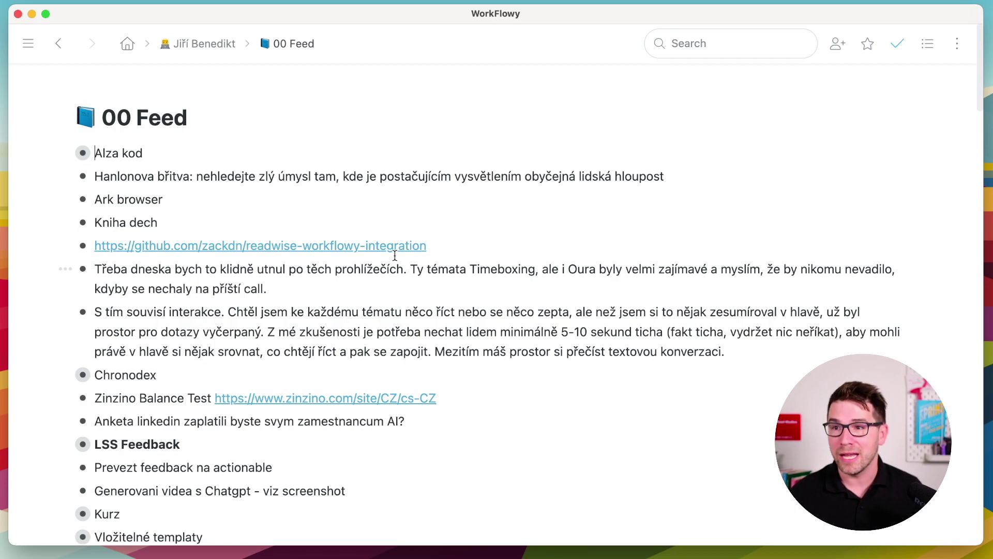
click(59, 46)
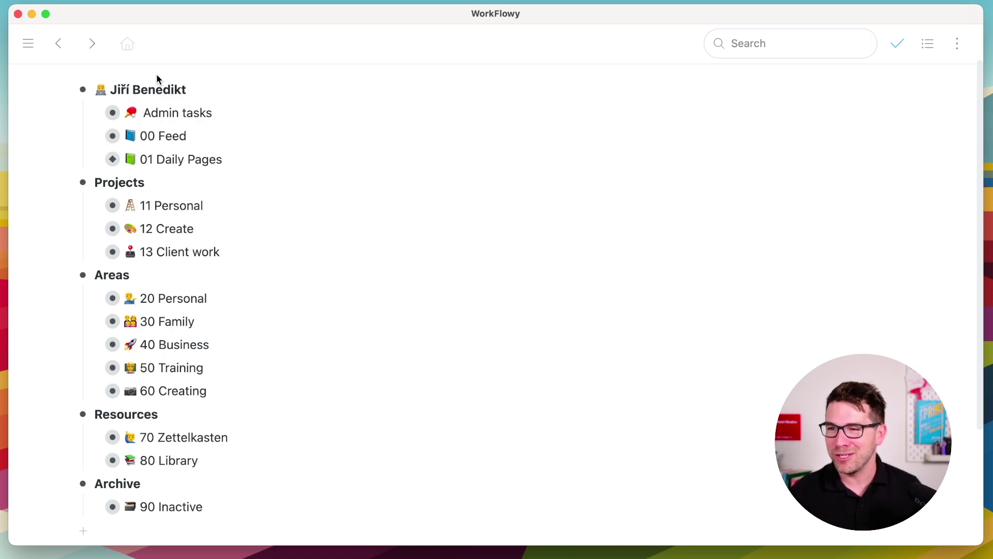
click(125, 159)
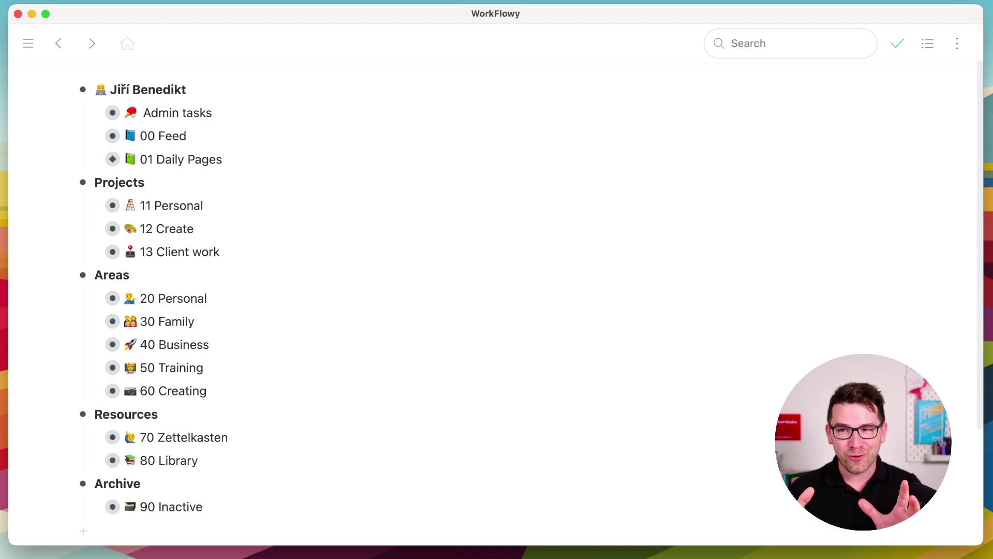
scroll(370, 215, down, 1)
scroll(369, 215, down, 1)
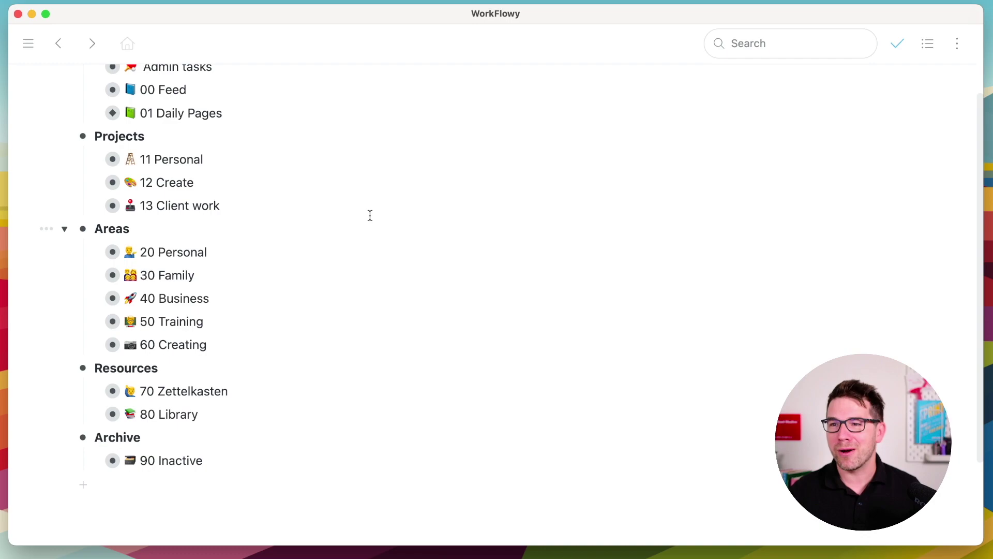
click(96, 159)
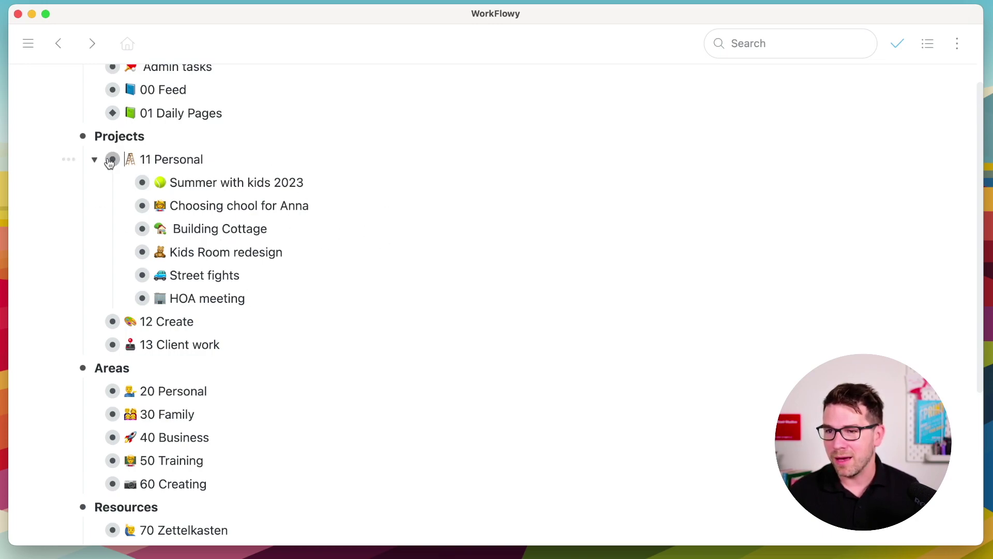
click(94, 160)
click(96, 183)
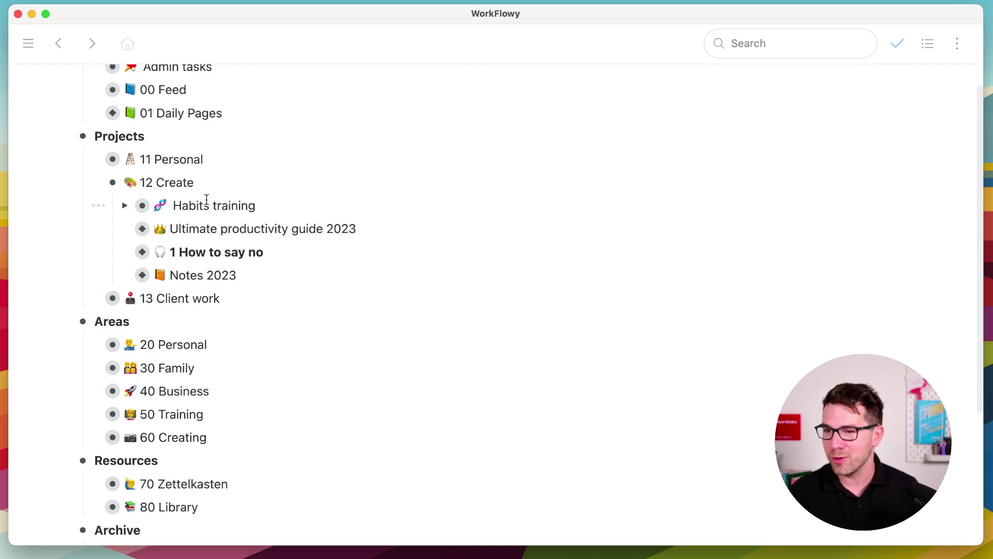
key(super+Up)
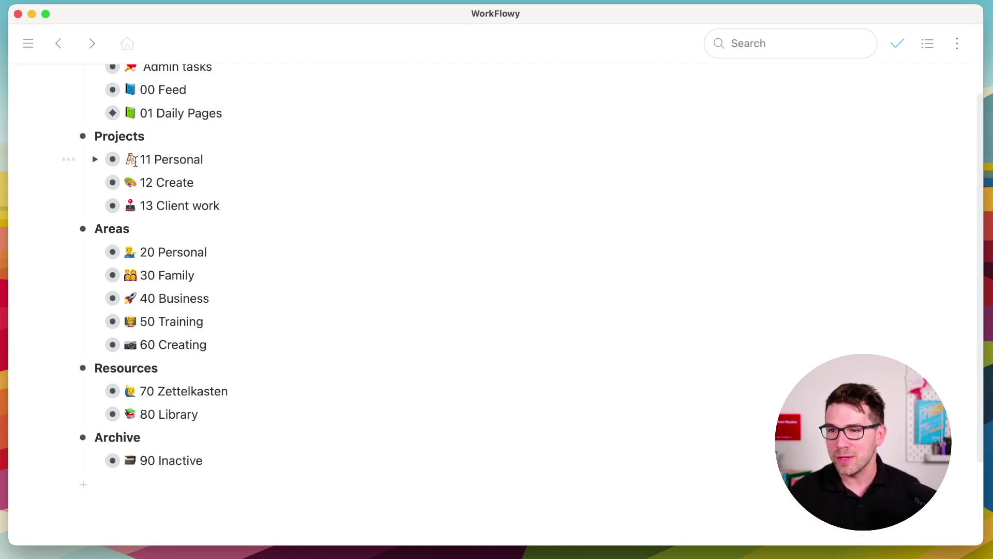
Prefix Summer with kids 2023 with '2023-08' and move it under Archive
click(95, 162)
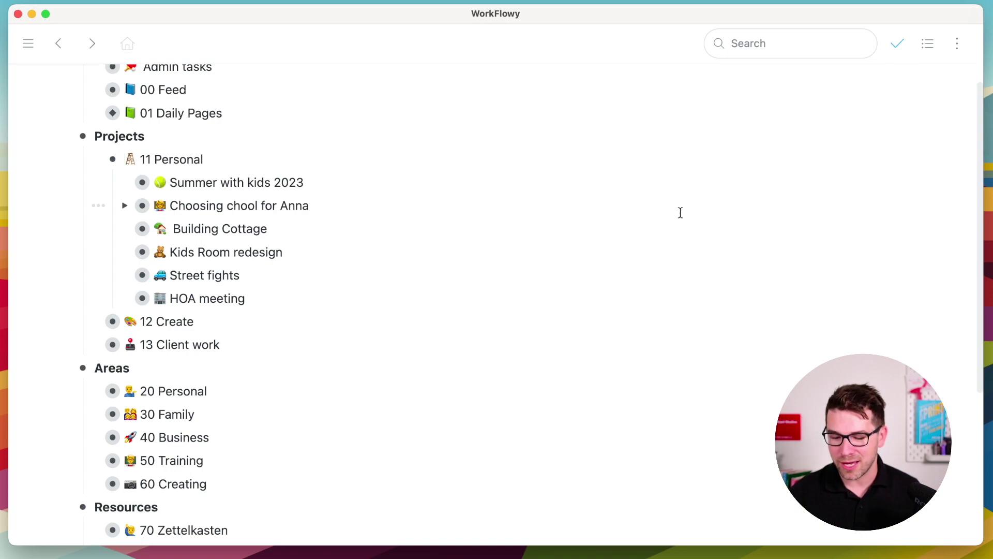
text(2023-08)
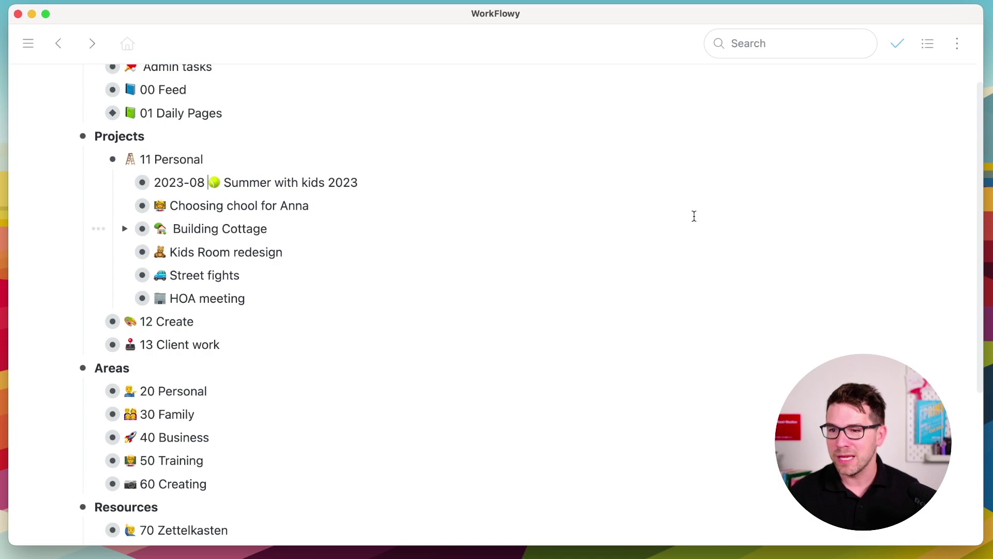
scroll(702, 202, down, 3)
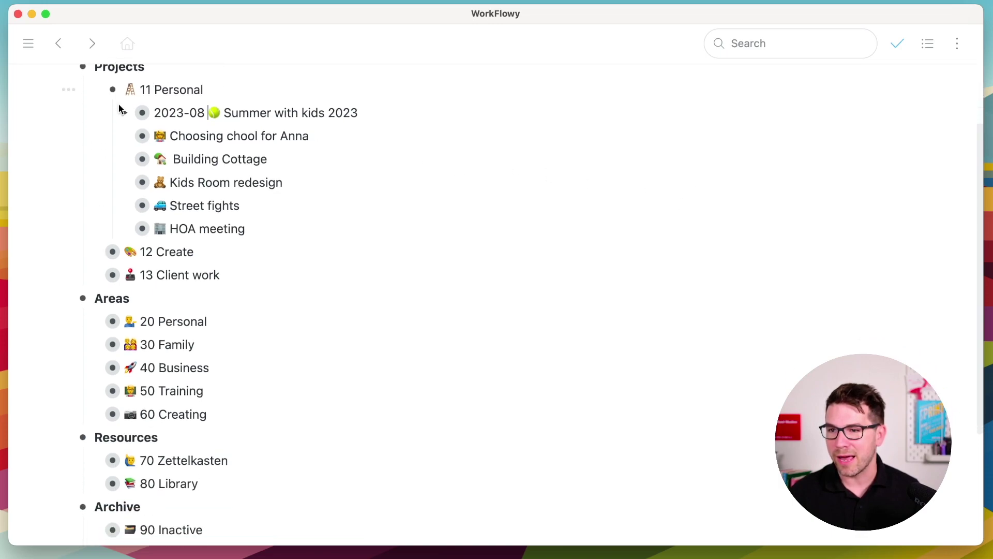
drag(142, 113, 172, 429)
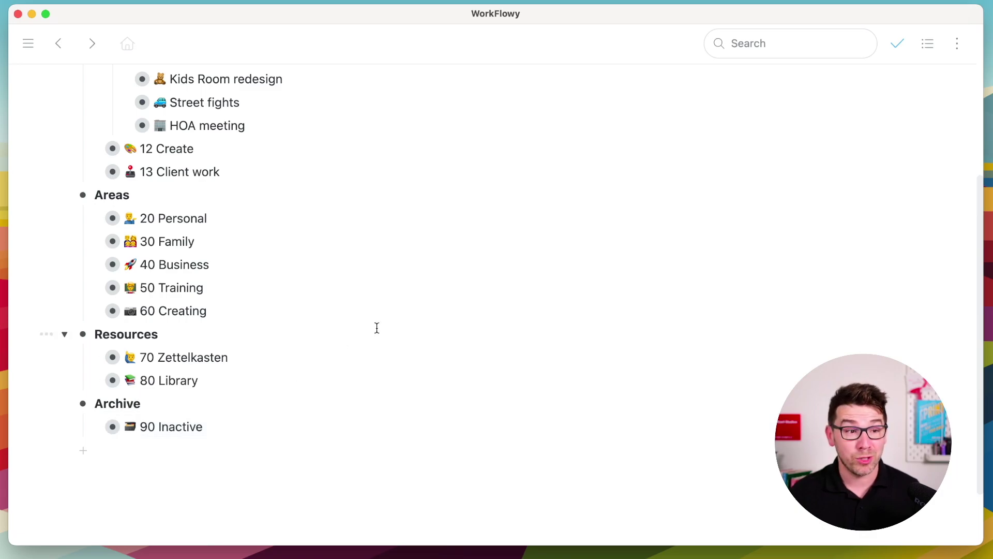
scroll(377, 328, up, 10)
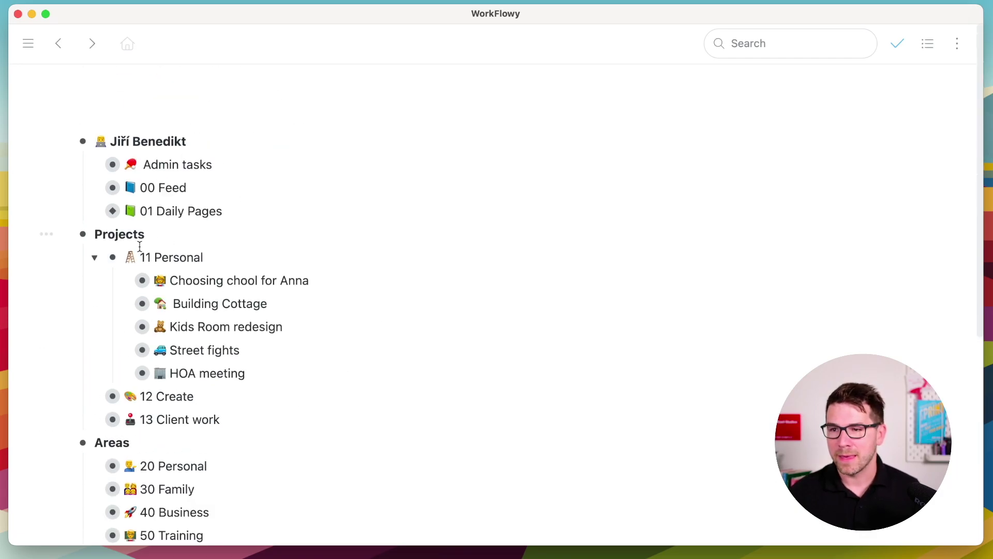
Collapse 11 Personal and Projects with Ctrl+Up, ending on Areas
key(super+Up)
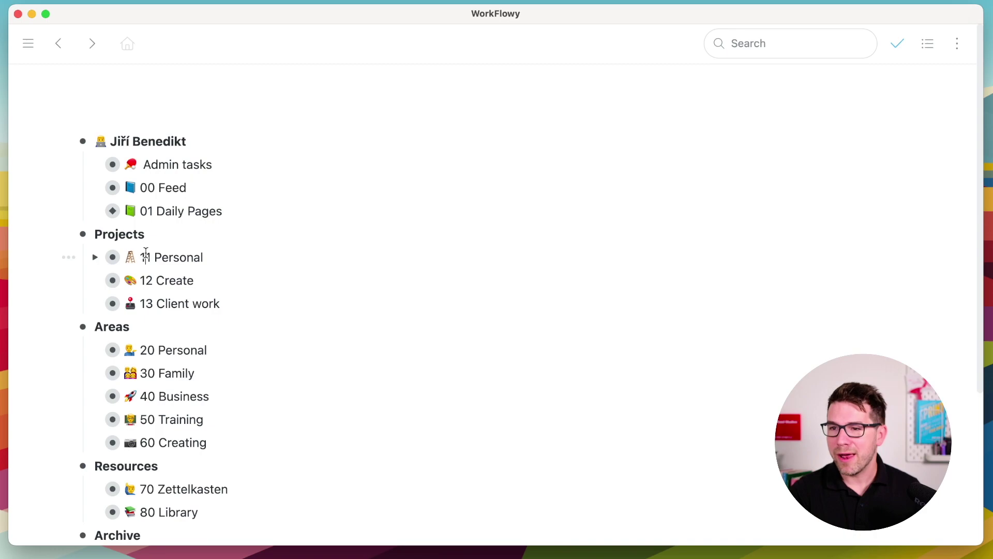
key(Up)
key(super+Up)
key(Down)
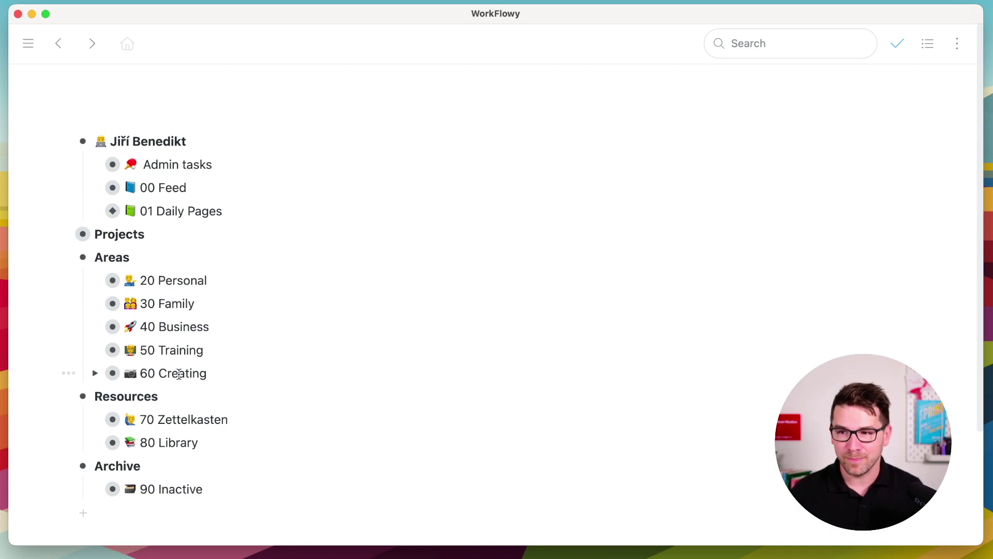
Expand and re-collapse 20 Personal, collapse Areas, then zoom into 70 Zettelkasten
click(95, 280)
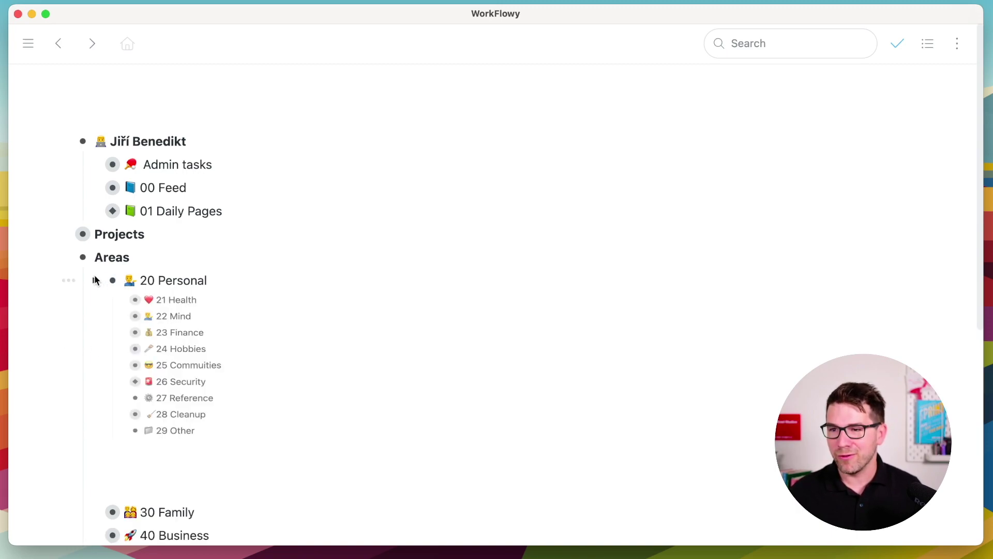
scroll(228, 333, down, 2)
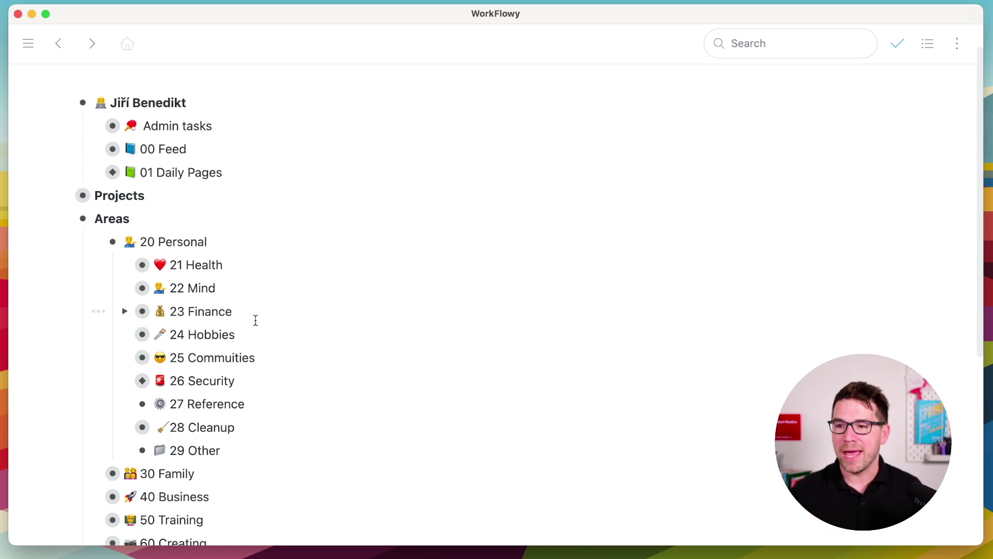
scroll(255, 321, down, 6)
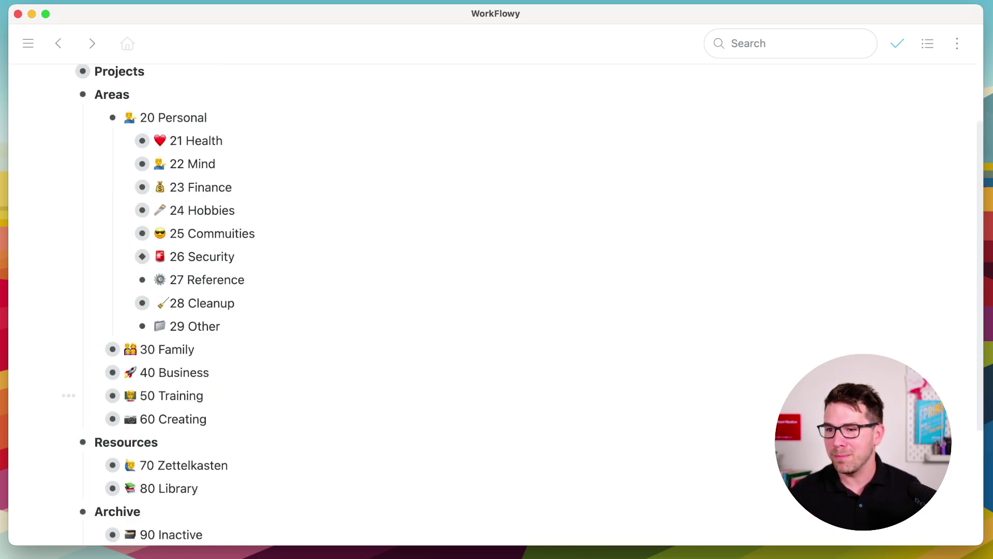
scroll(234, 365, up, 1)
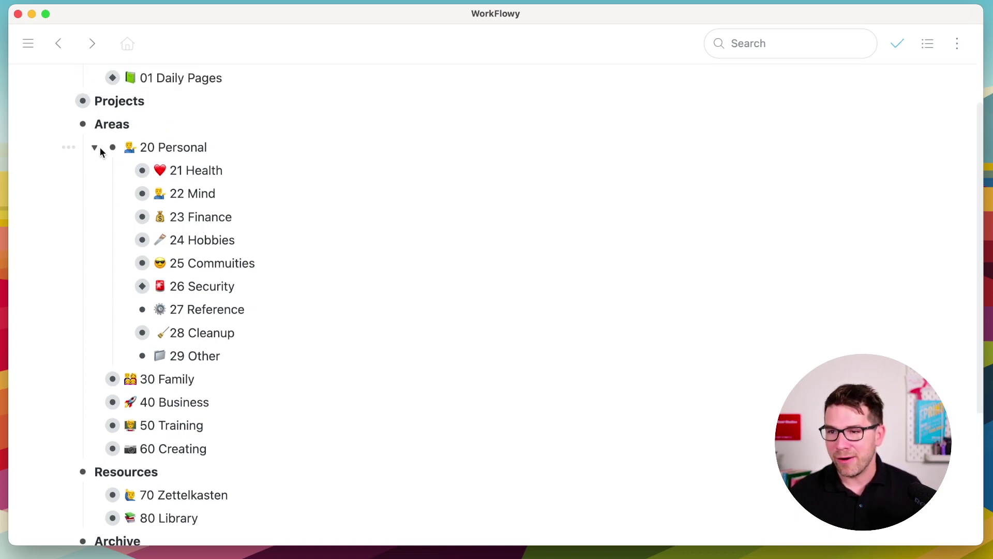
click(98, 149)
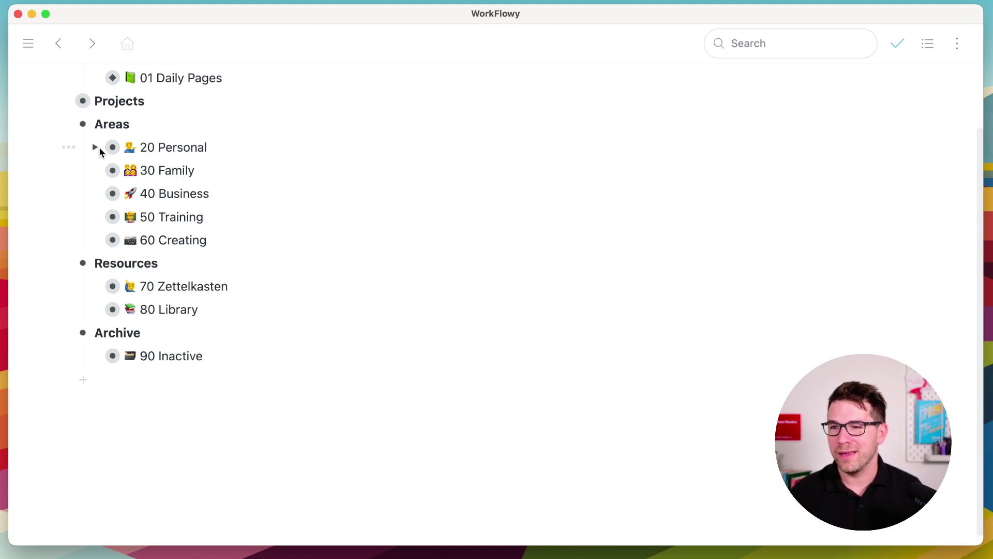
click(65, 125)
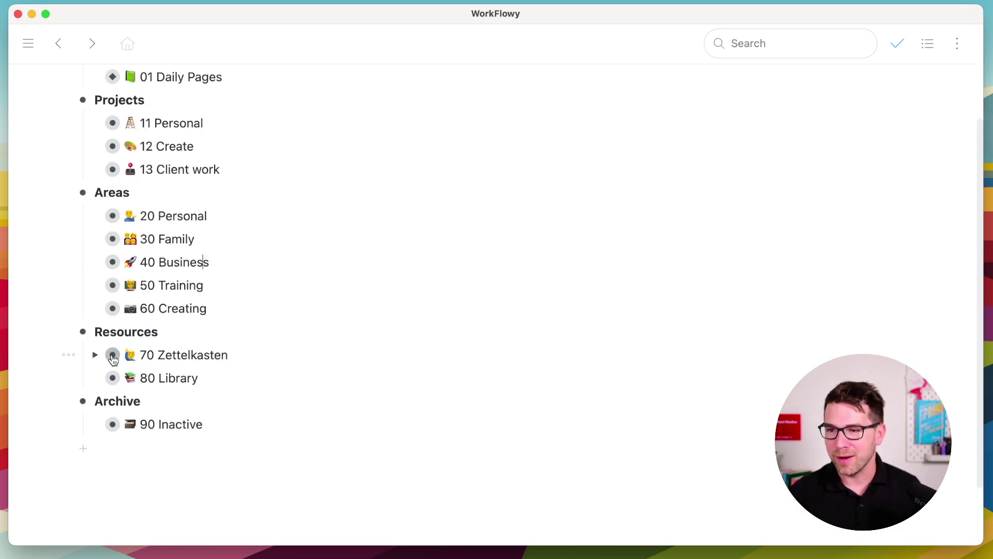
click(111, 352)
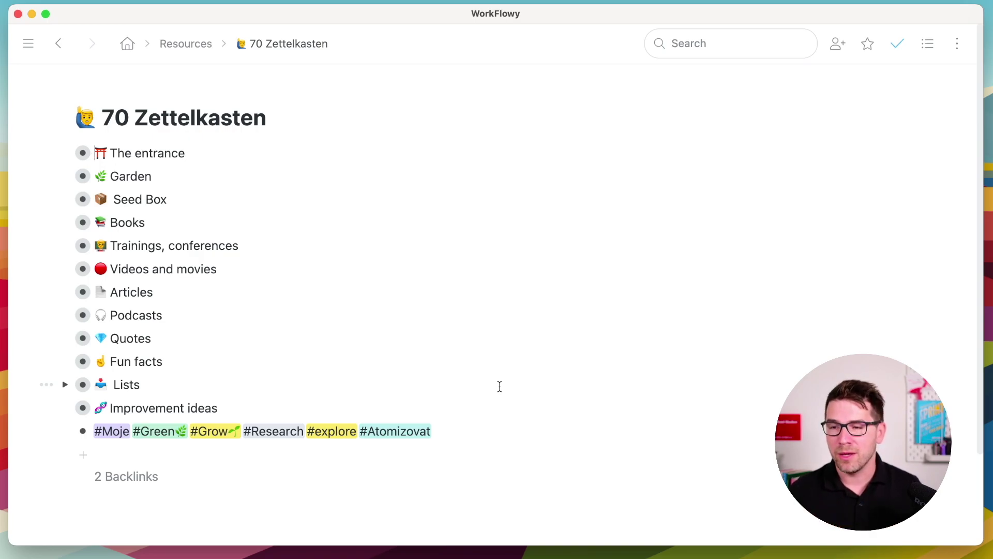
In Books 2023, add a new book entry and replace its placeholder title with 'Checlist manifesto'
click(84, 223)
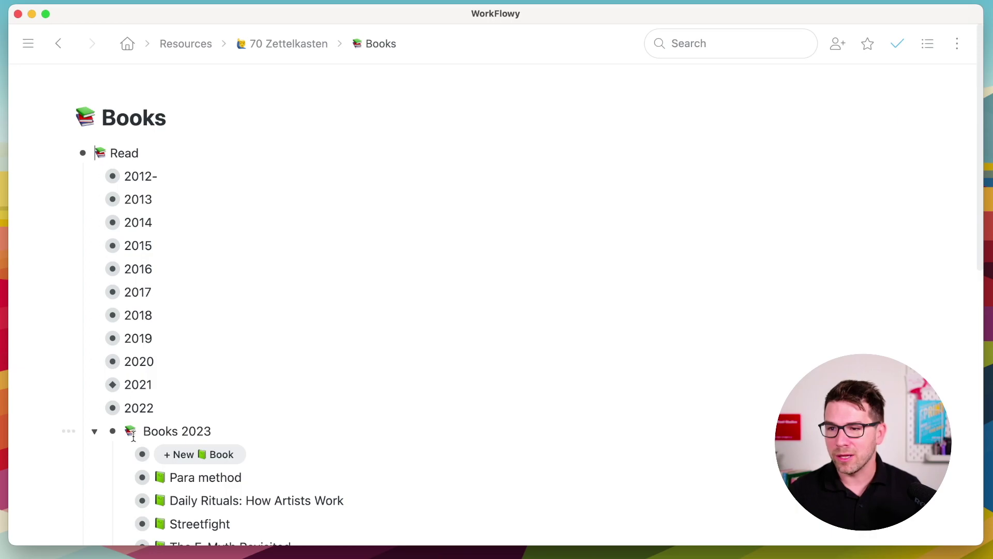
click(112, 431)
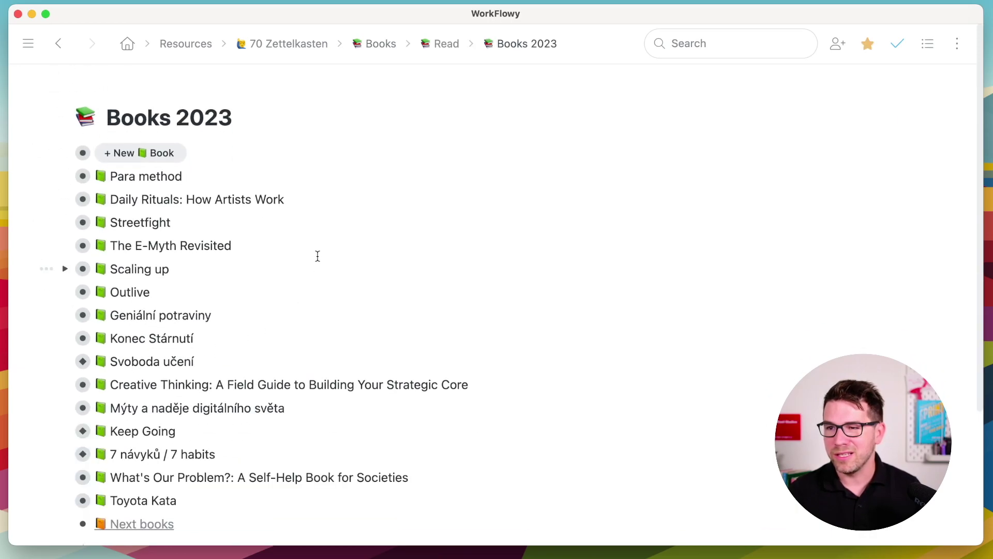
click(155, 154)
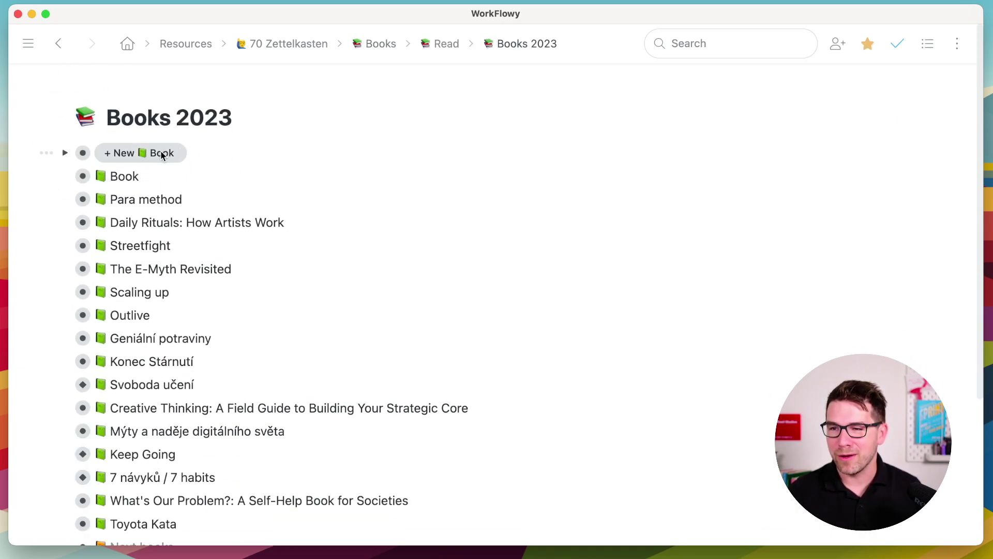
double_click(128, 173)
drag(118, 176, 181, 177)
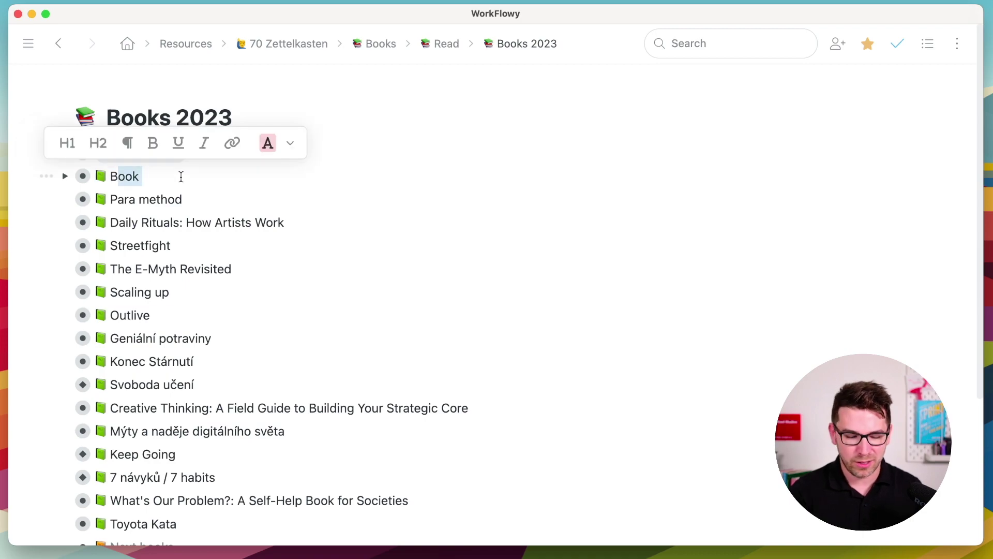
key(BackSpace)
key(BackSpace)
text(Che)
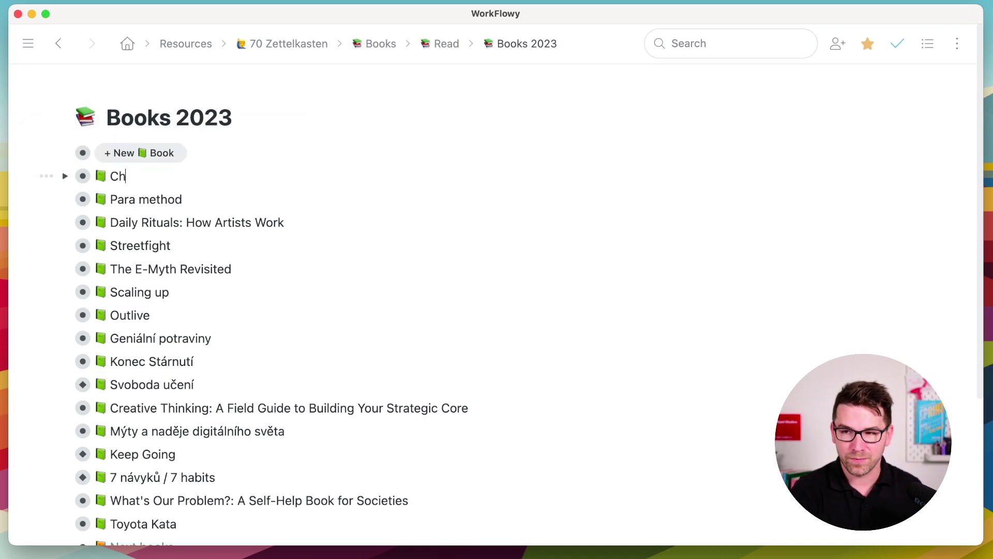
text(clist ma)
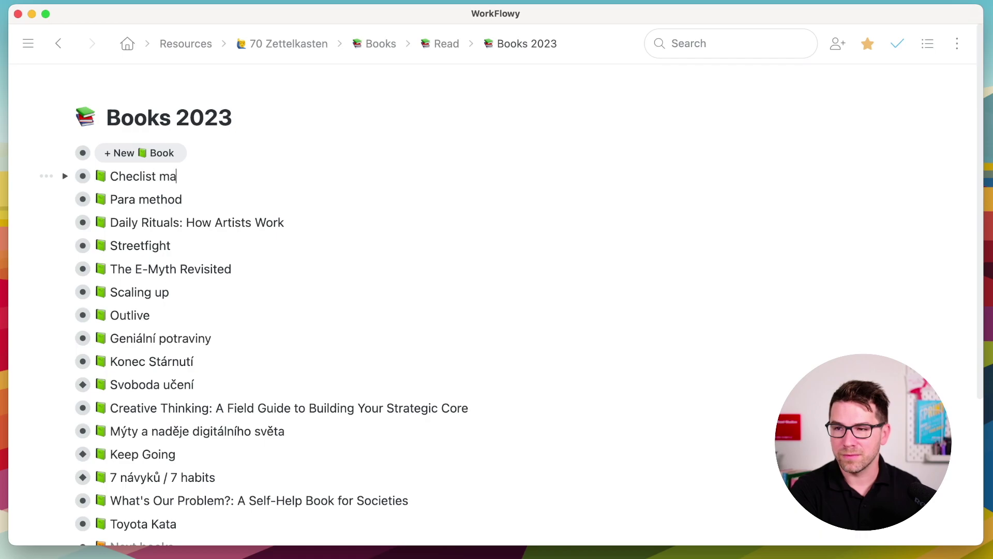
text(nifesto)
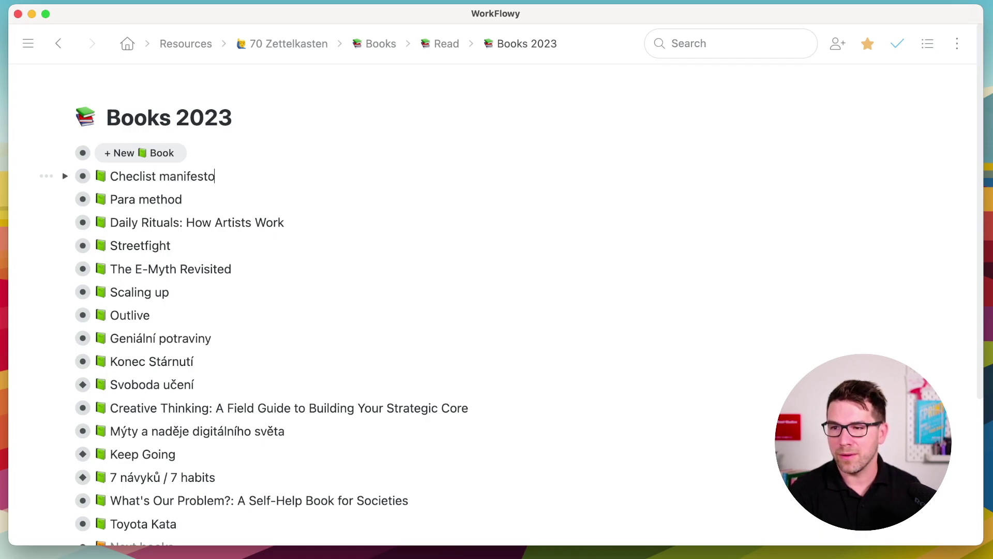
Expand the entry's sub-items and fix the title spelling to 'Checklist manifesto'
key(super+Down)
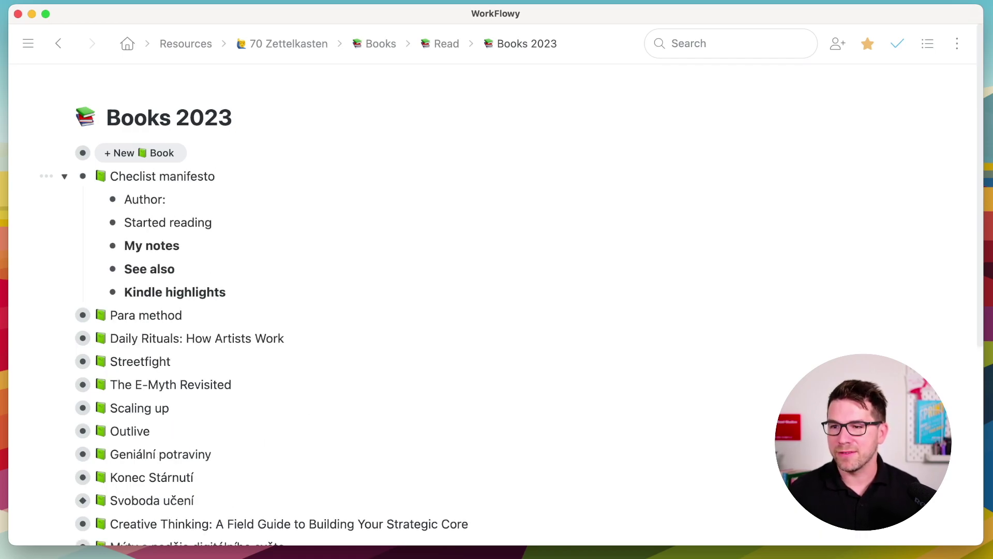
click(137, 176)
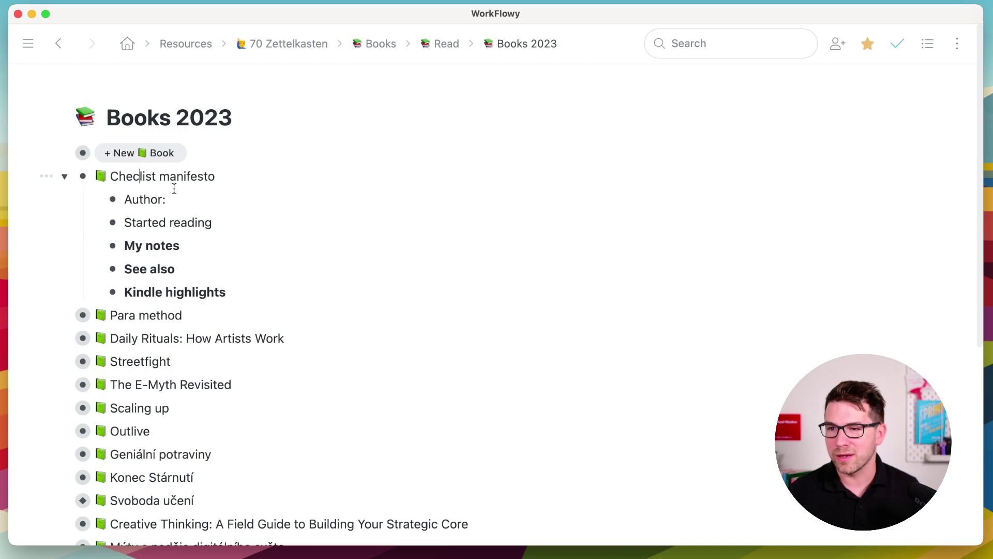
text(k)
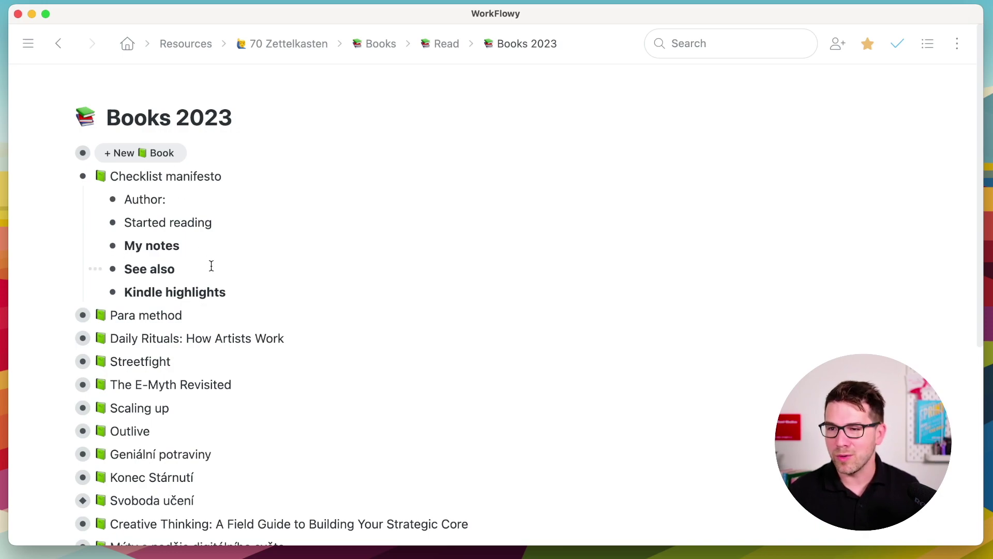
scroll(281, 262, down, 1)
Paste the three copied Kindle highlights as a nested bullet under Kindle highlights
click(269, 260)
key(Return)
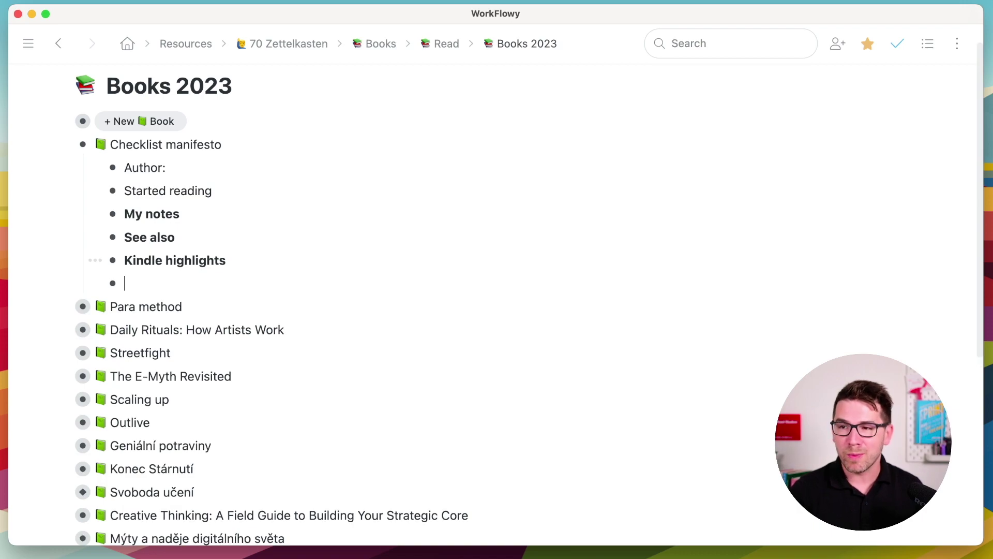
key(Tab)
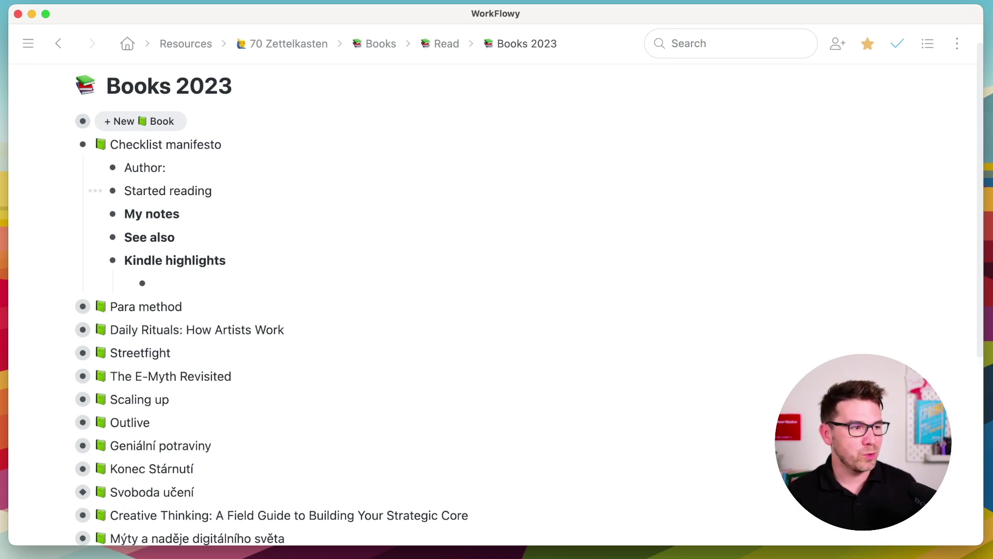
key(super+Tab)
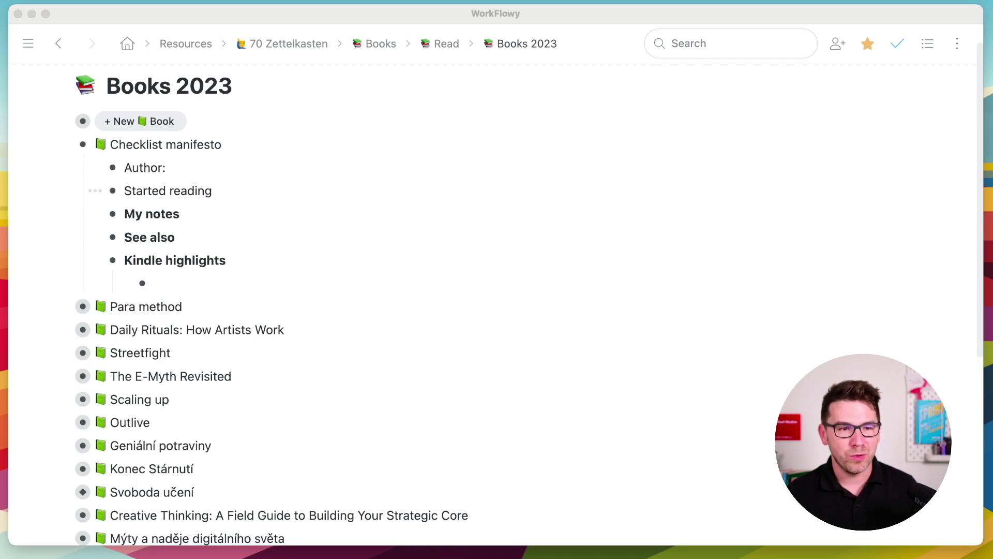
click(216, 284)
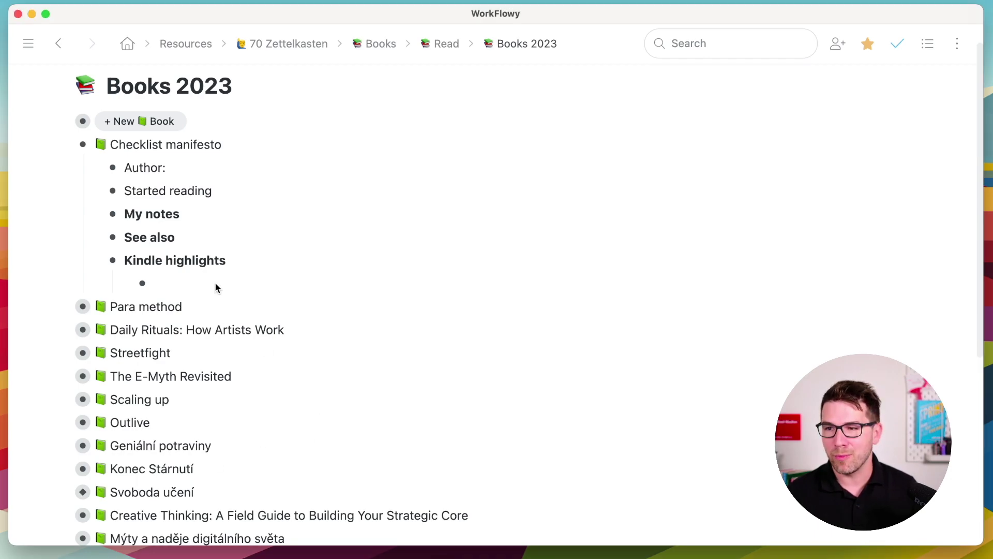
key(super+v)
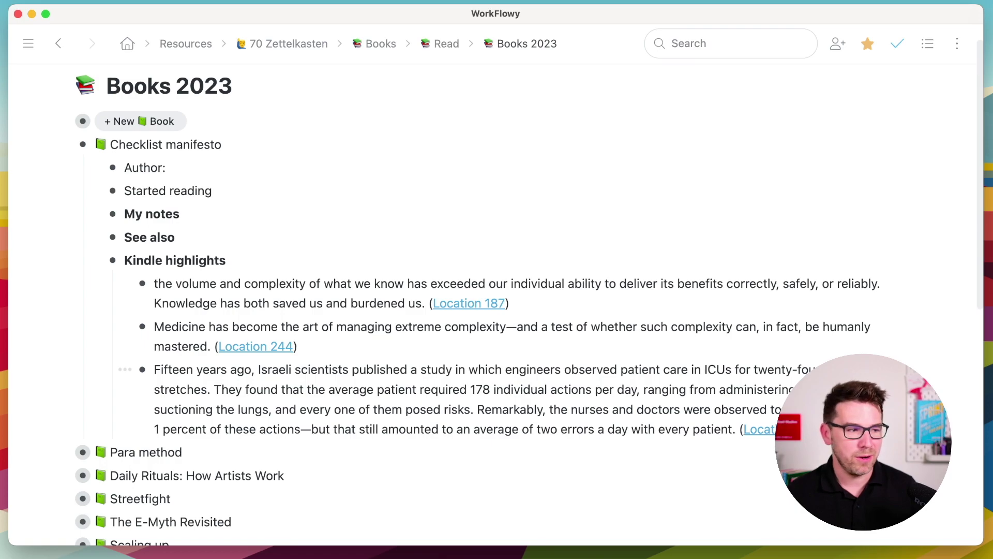
key(super+Tab)
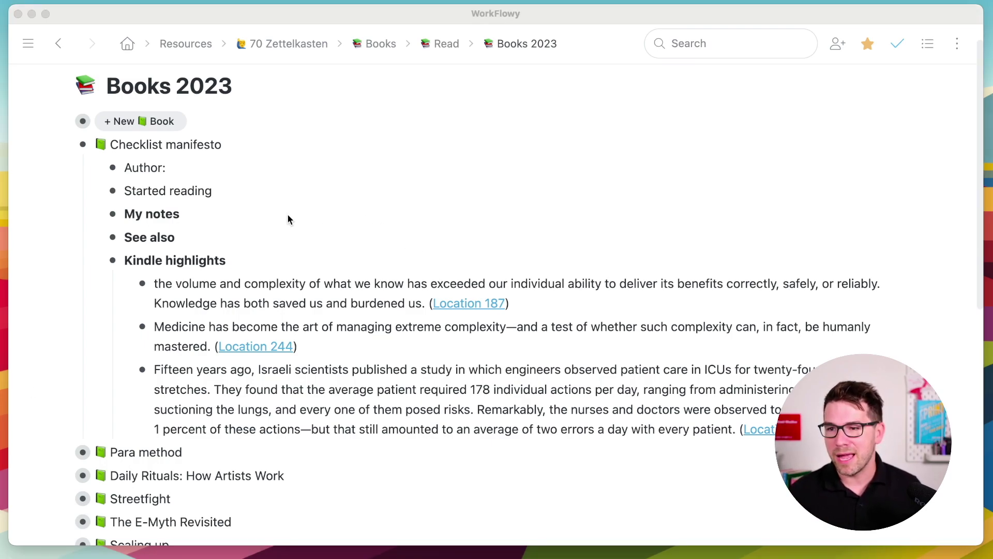
Add an empty nested bullet under My notes
click(229, 214)
key(Return)
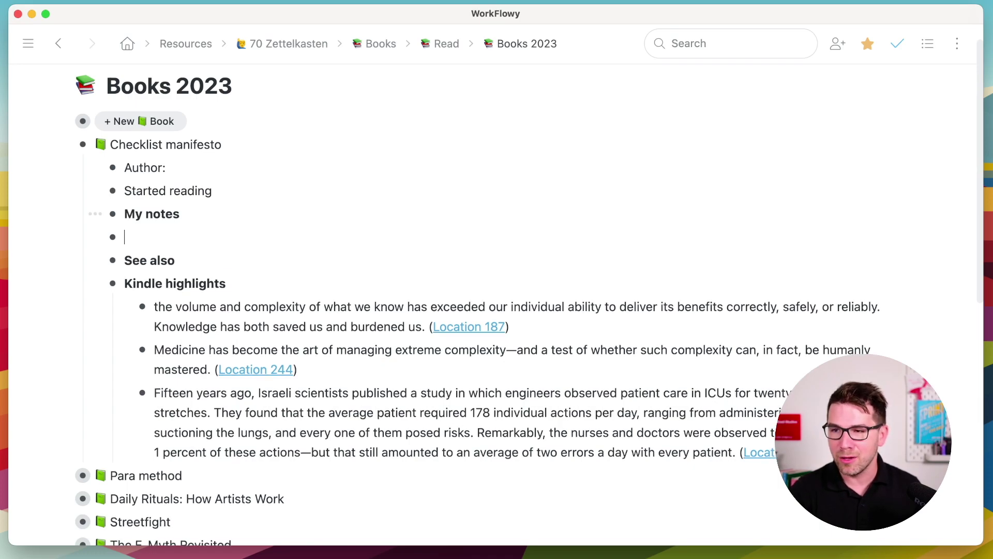
key(Tab)
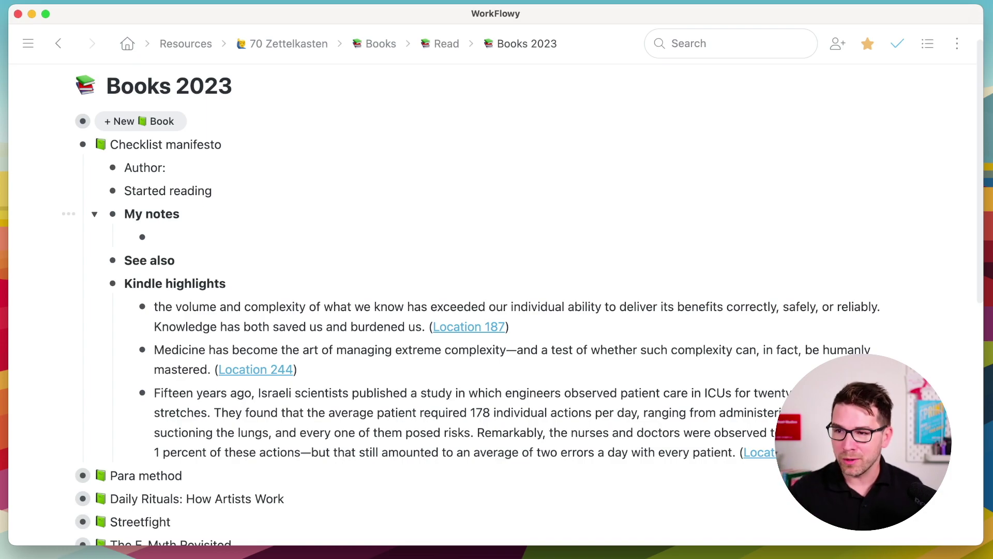
Start a note line under the Location 303 highlight and begin a [[ link
scroll(205, 206, down, 1)
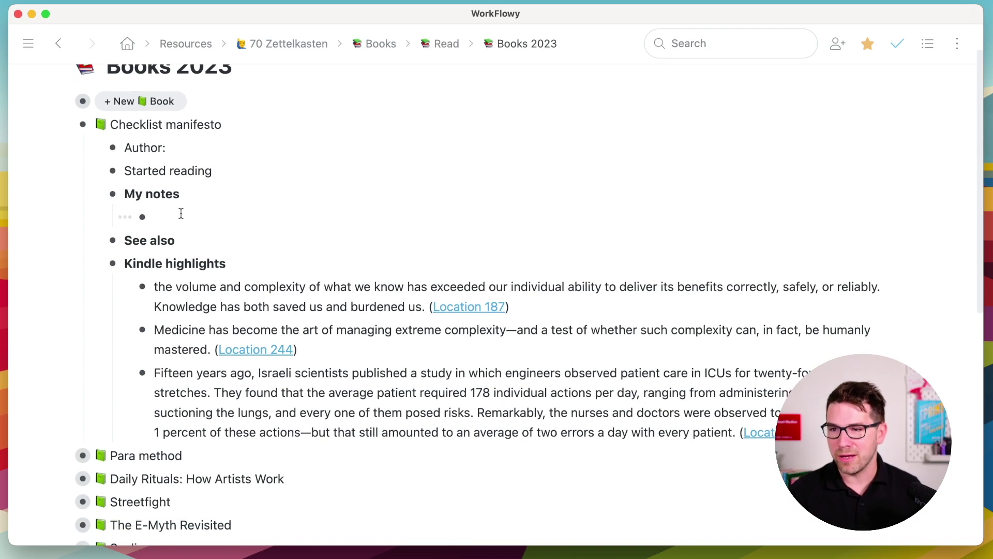
scroll(174, 213, down, 5)
click(855, 301)
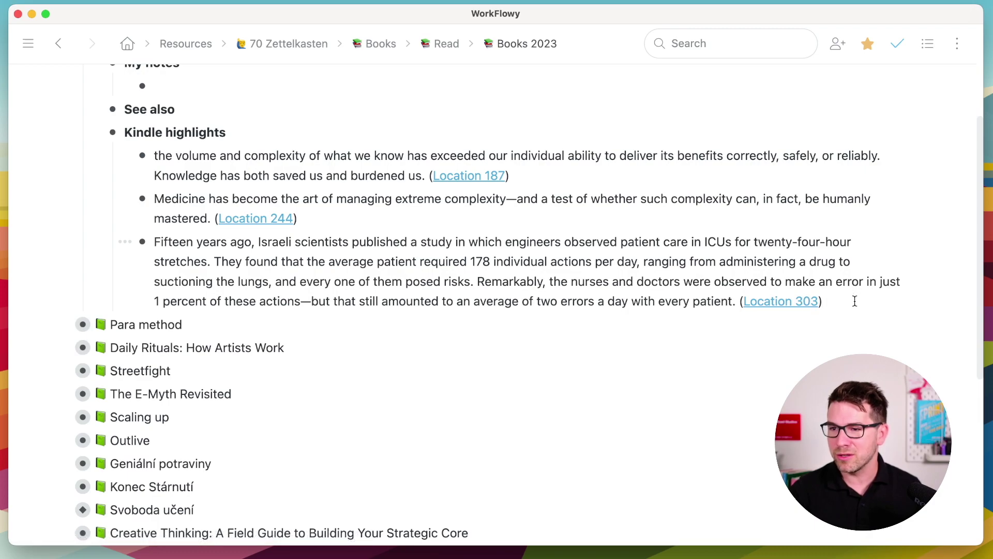
key(shift+Return)
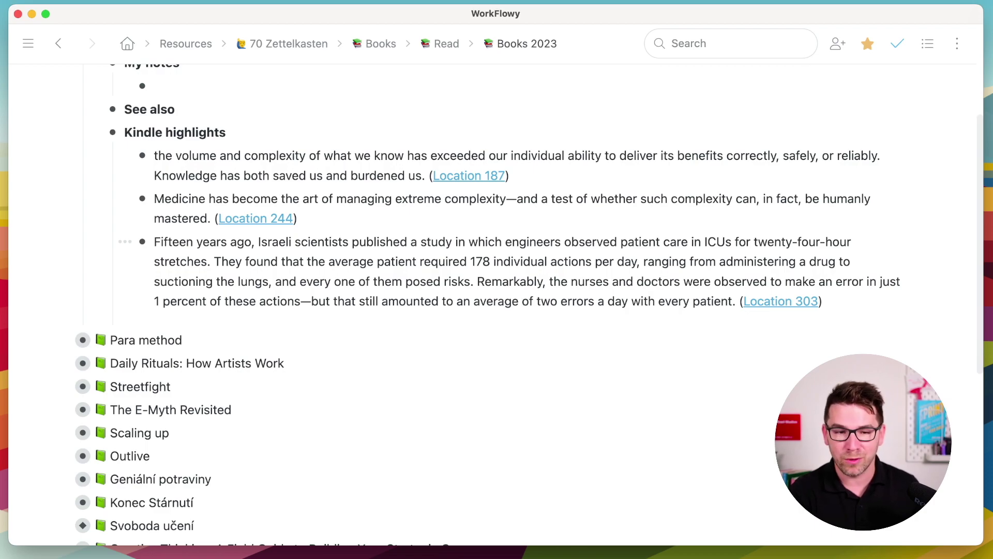
text([[)
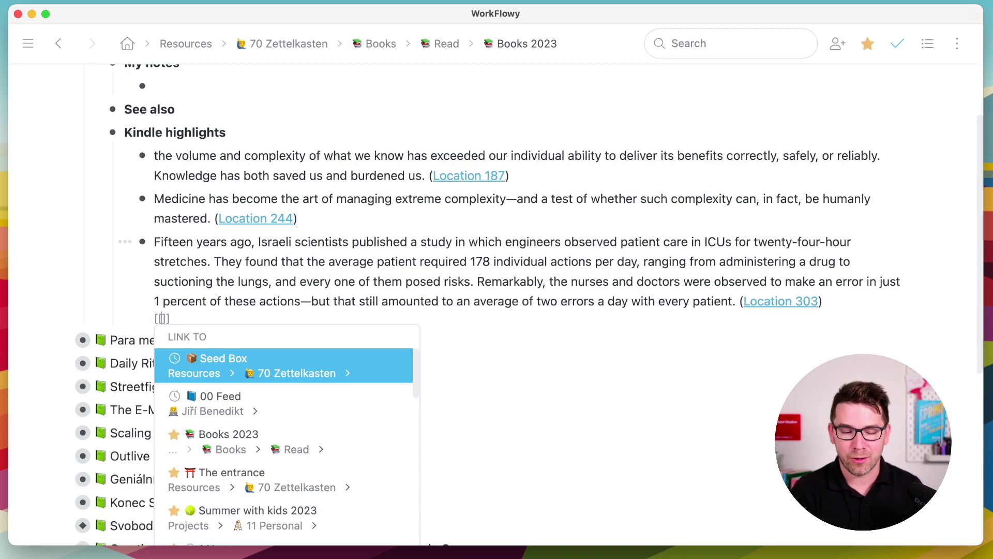
Type the link title 'Chcklist are usefull when the activity is broad and mistake costly' and create it in Seed Box
text(Chcklist ar)
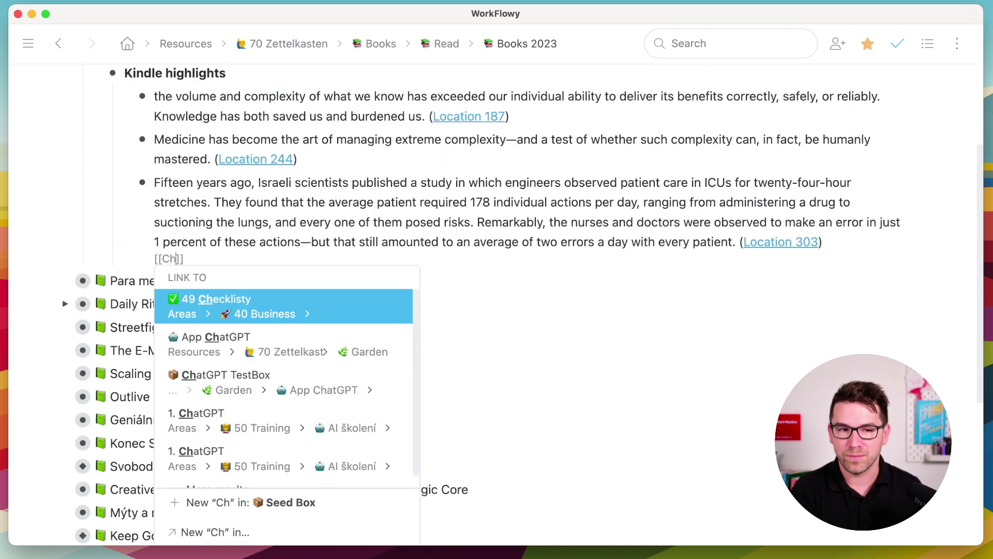
text(e usefull wh)
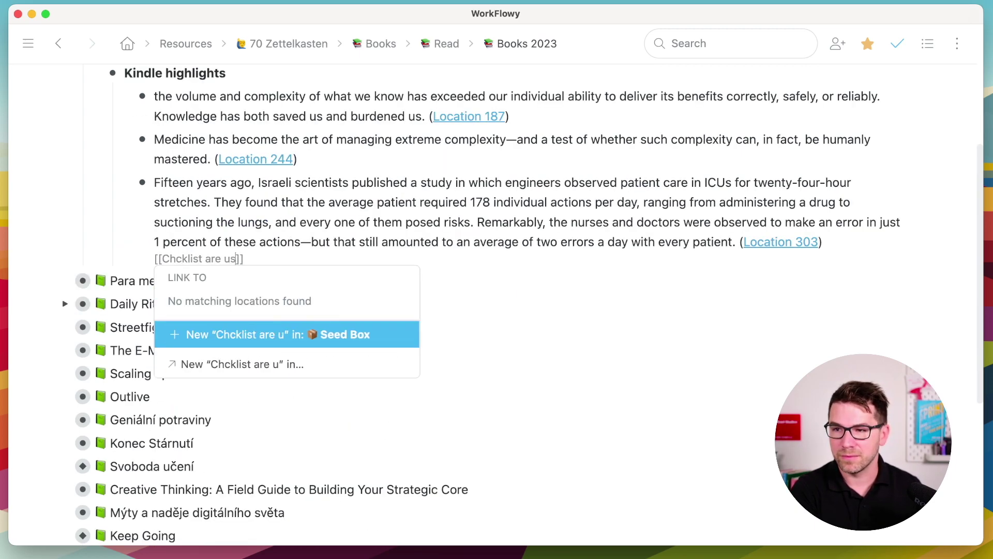
text(en the actv)
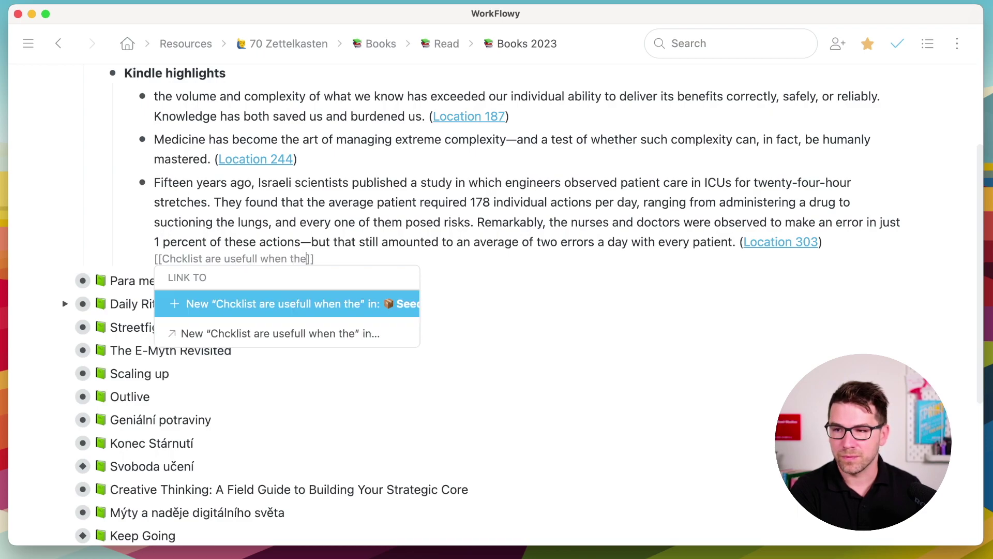
key(BackSpace)
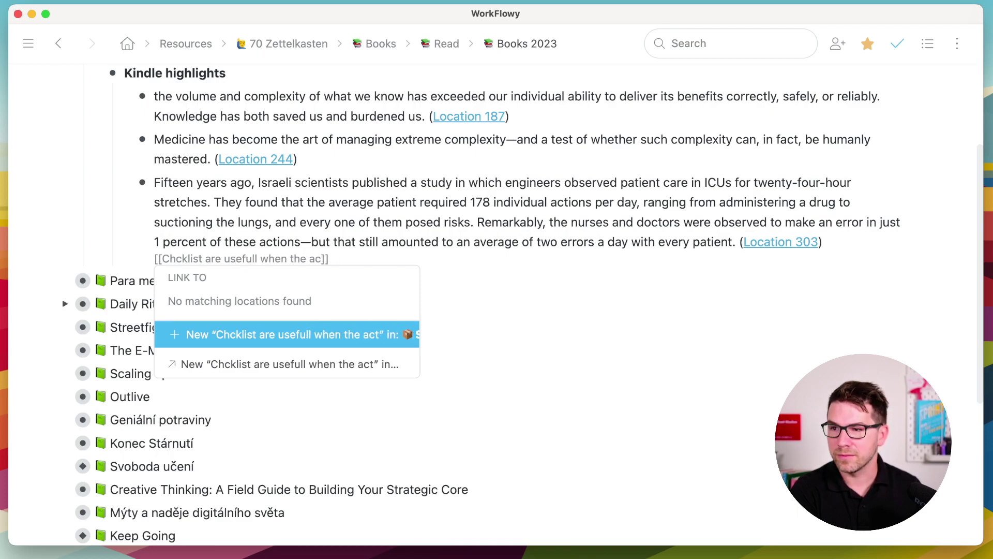
text(ivity is )
text(broad and )
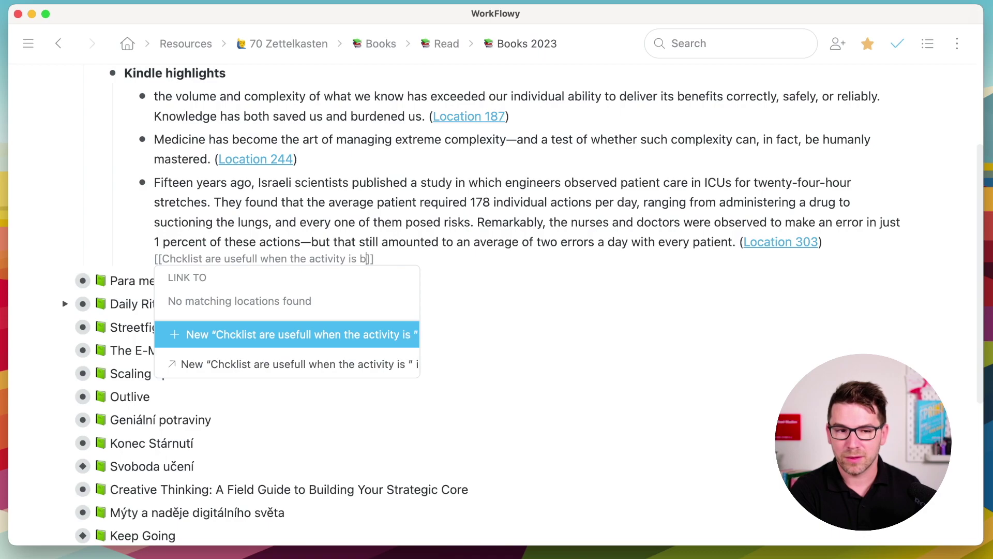
text(mistake costly)
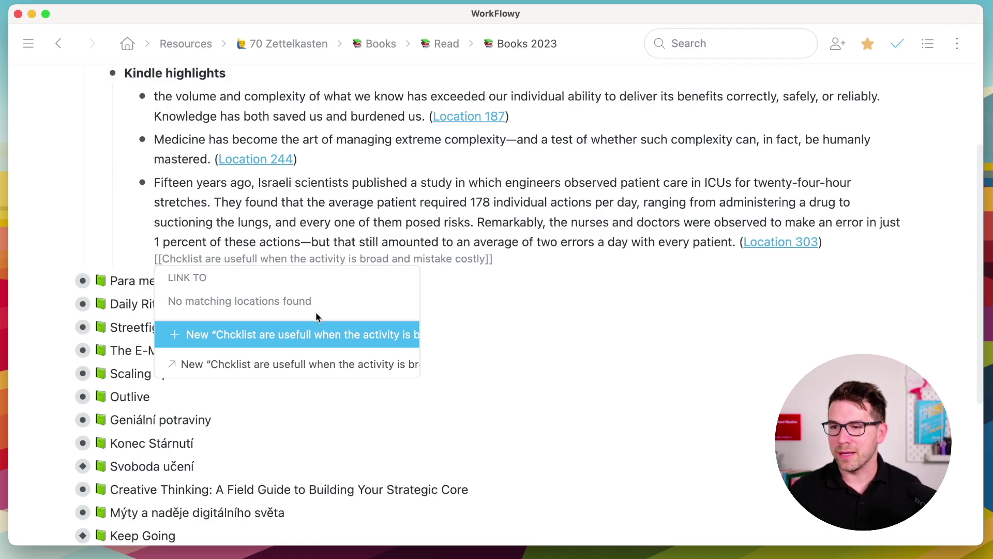
click(293, 337)
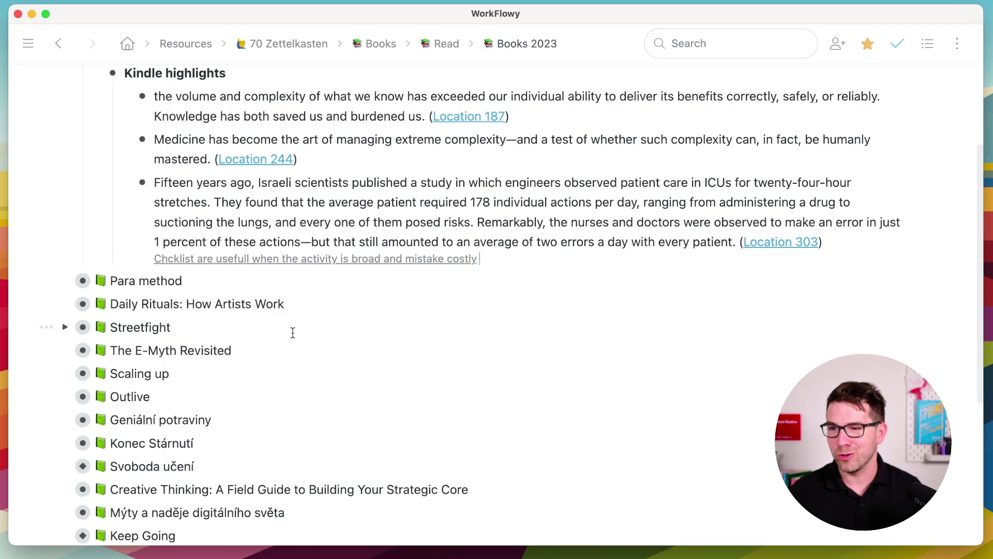
Open the linked note, insert 'e' and 's' so the title reads 'Checklists', then return to 70 Zettelkasten
click(344, 260)
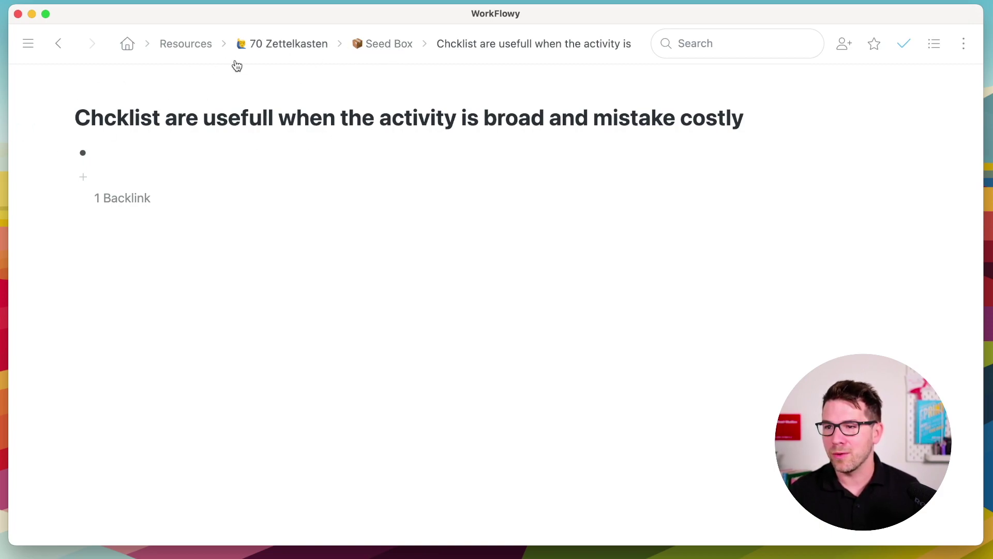
click(102, 115)
text(e)
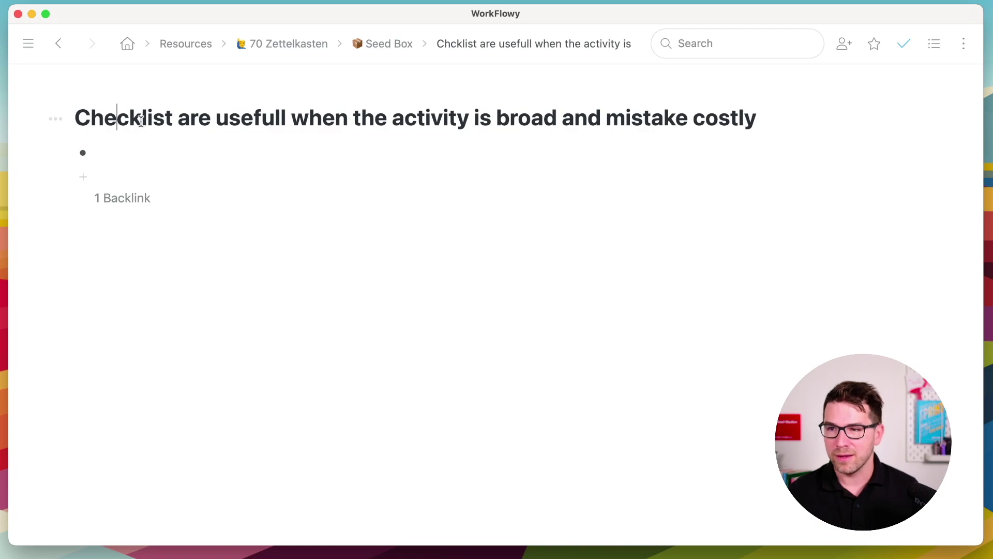
click(172, 117)
text(s)
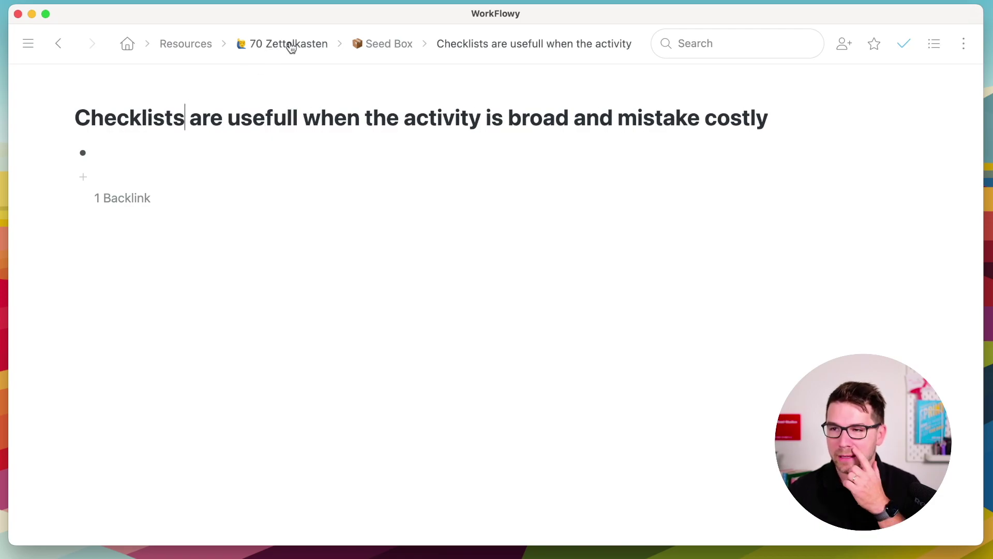
click(288, 45)
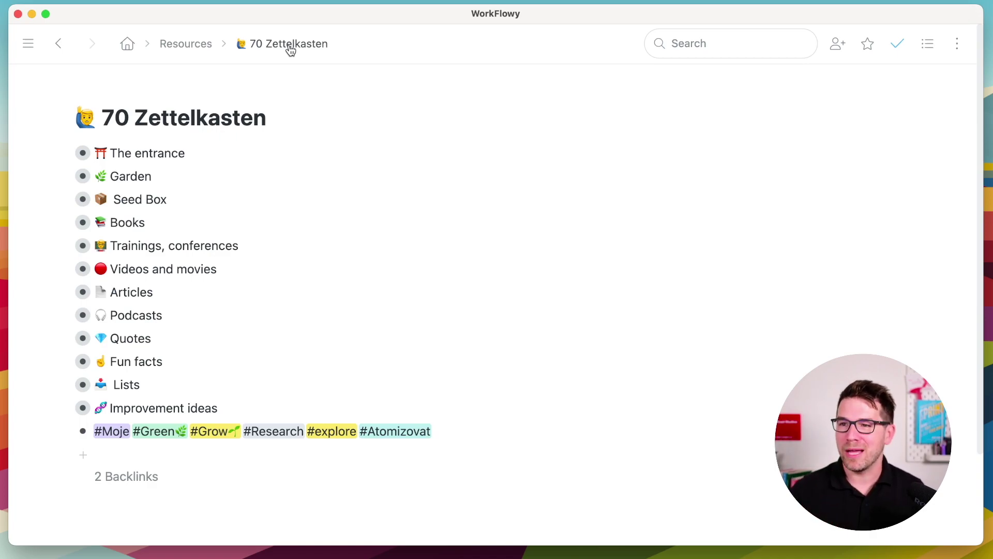
Open The entrance, scroll through its core questions, and follow the 'How can companies innovate?' link
click(82, 152)
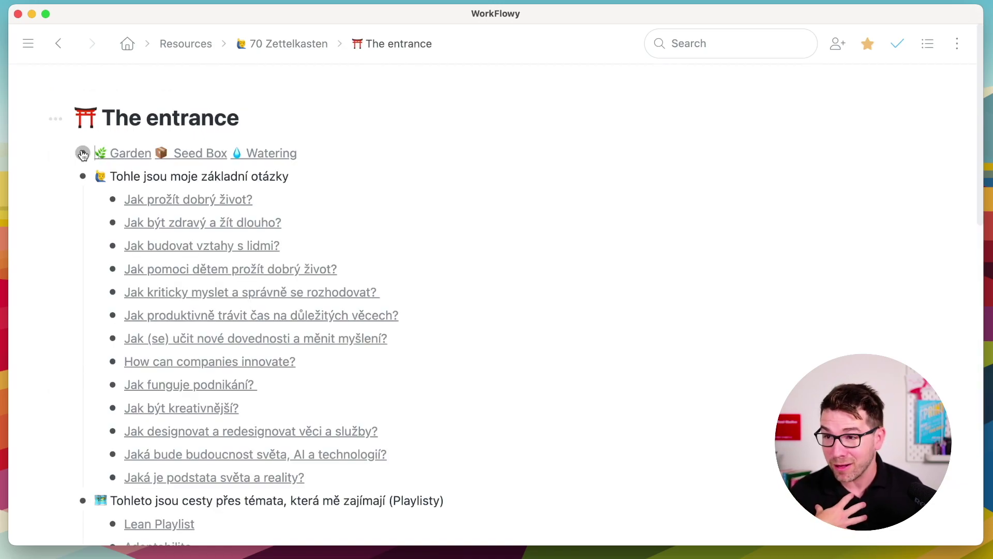
scroll(432, 135, down, 1)
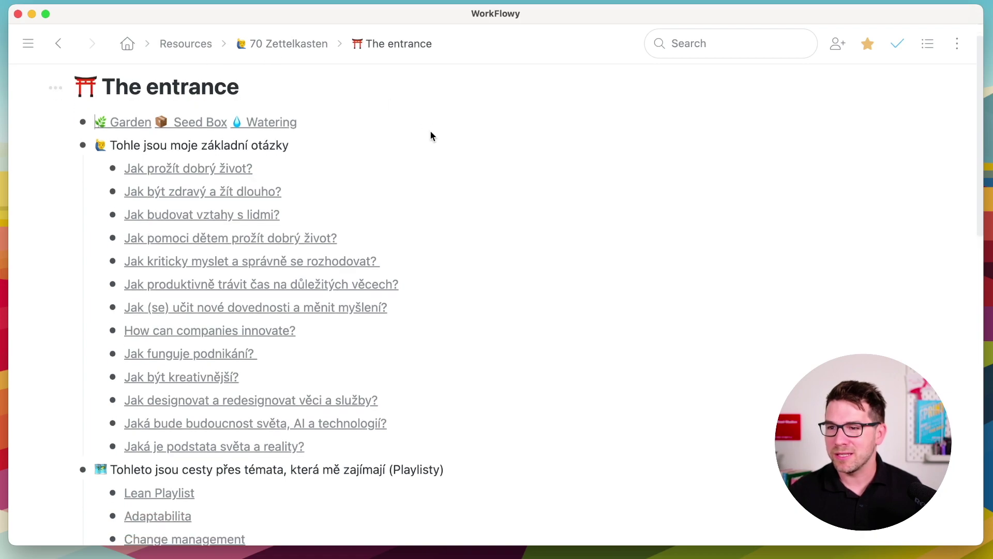
scroll(430, 132, down, 1)
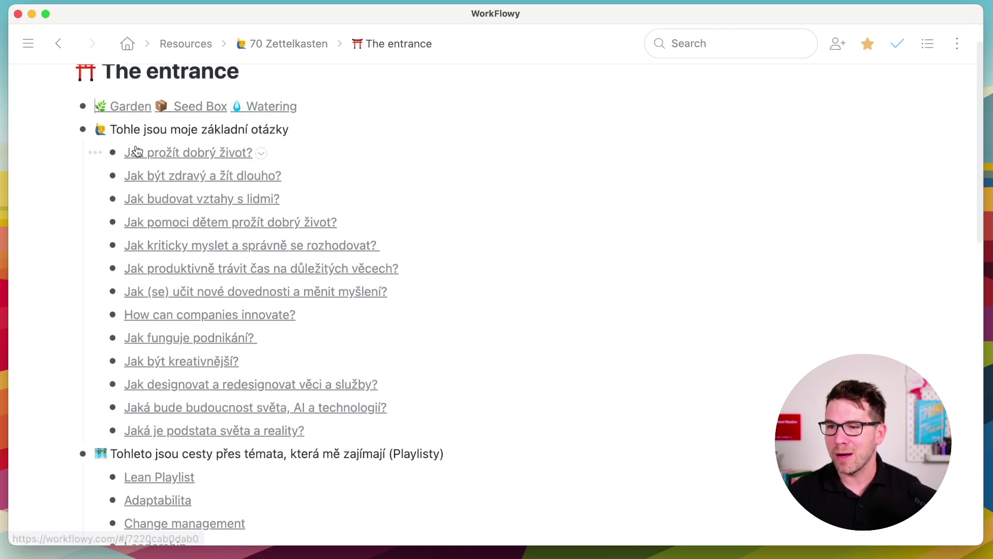
scroll(333, 185, down, 1)
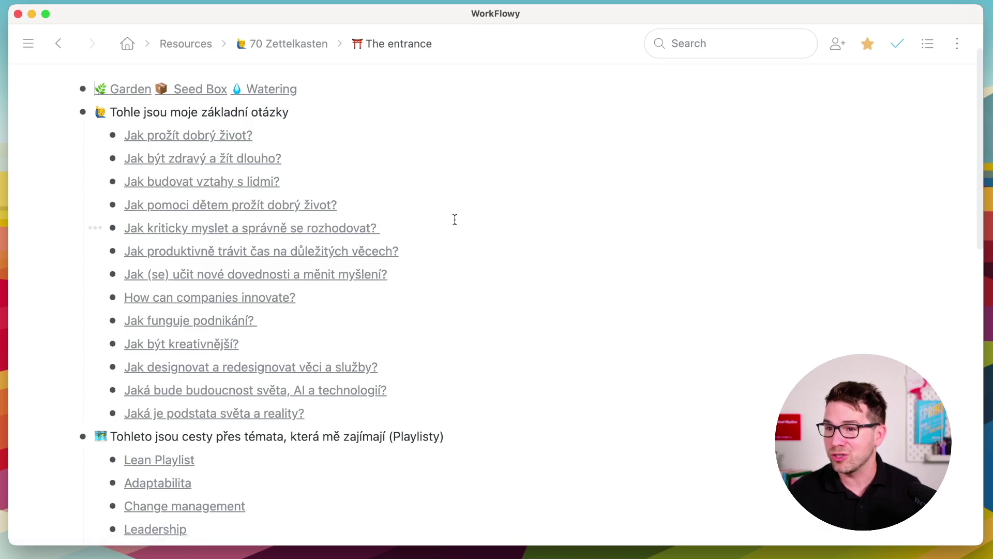
scroll(454, 220, down, 1)
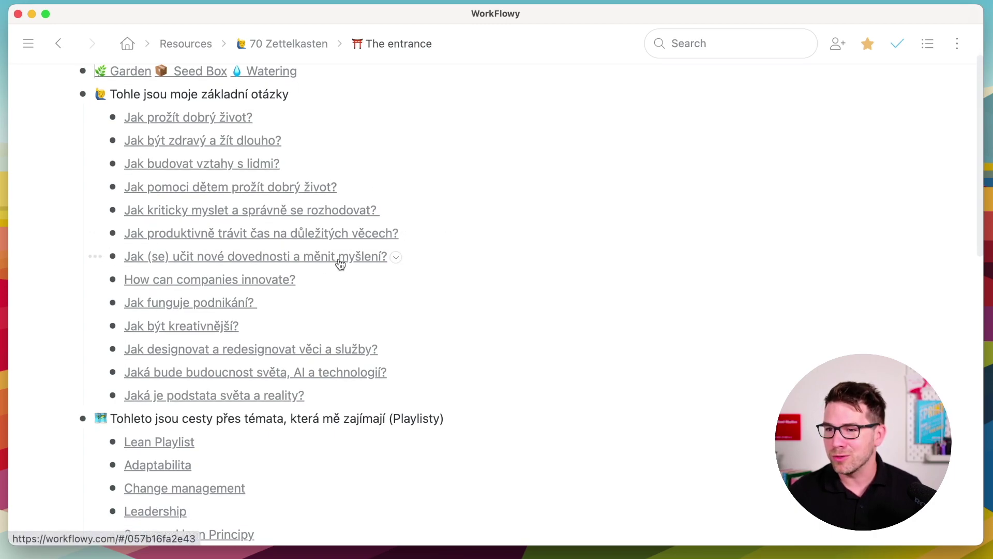
scroll(340, 264, down, 1)
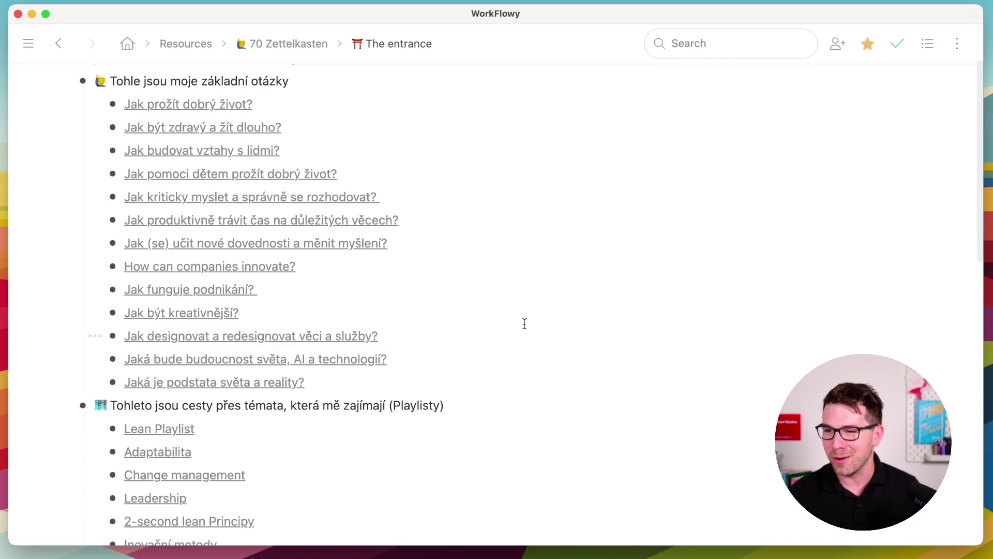
scroll(523, 323, down, 5)
scroll(524, 323, down, 1)
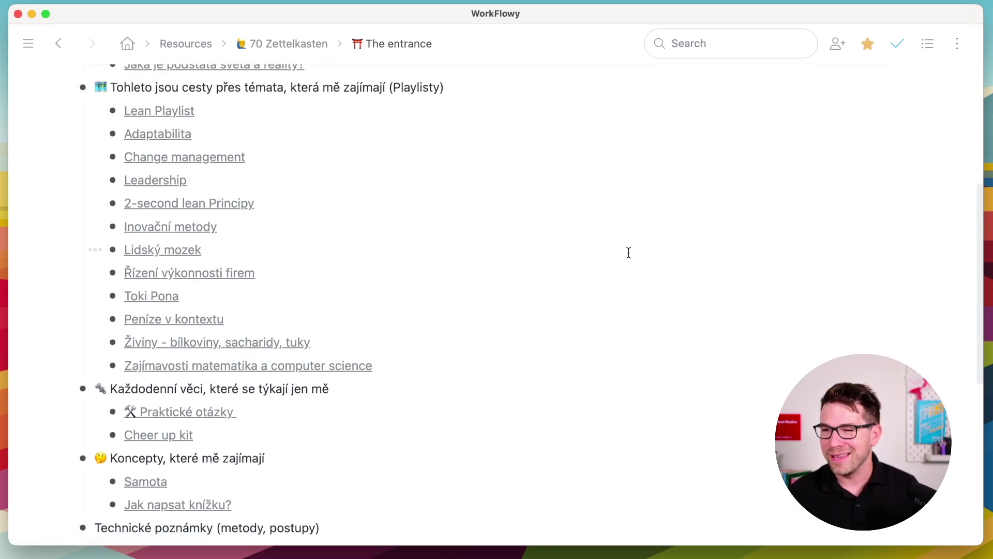
scroll(627, 253, up, 4)
scroll(625, 256, up, 4)
scroll(624, 258, down, 1)
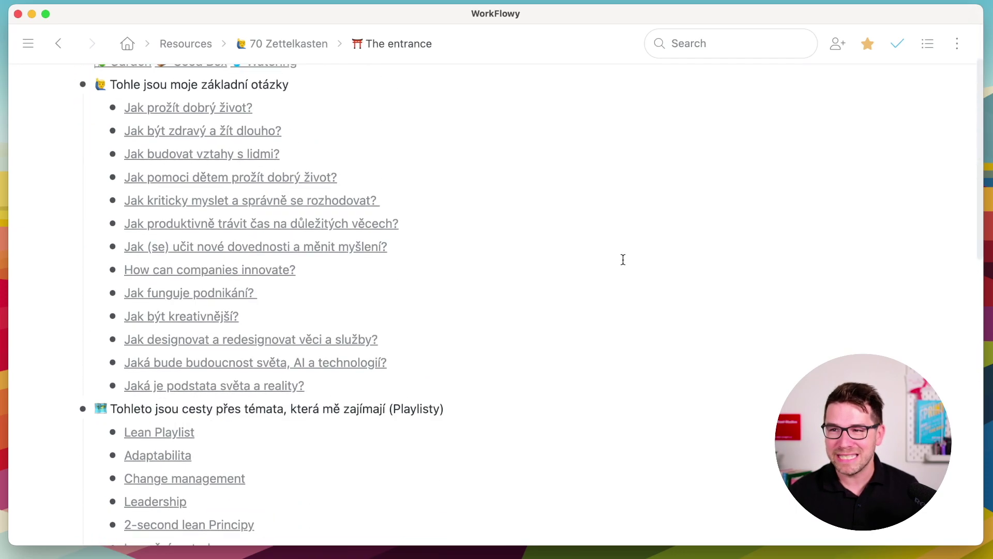
scroll(623, 258, up, 1)
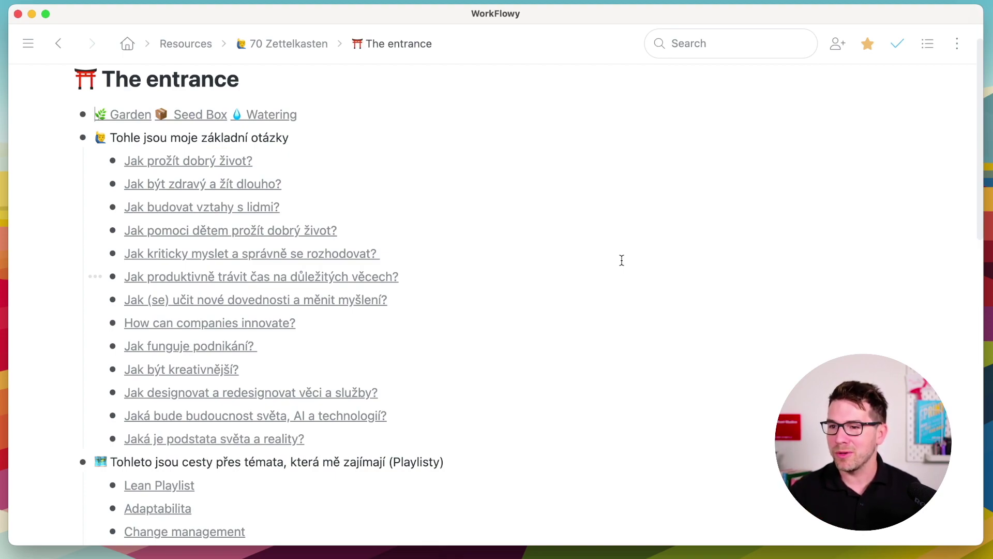
click(271, 328)
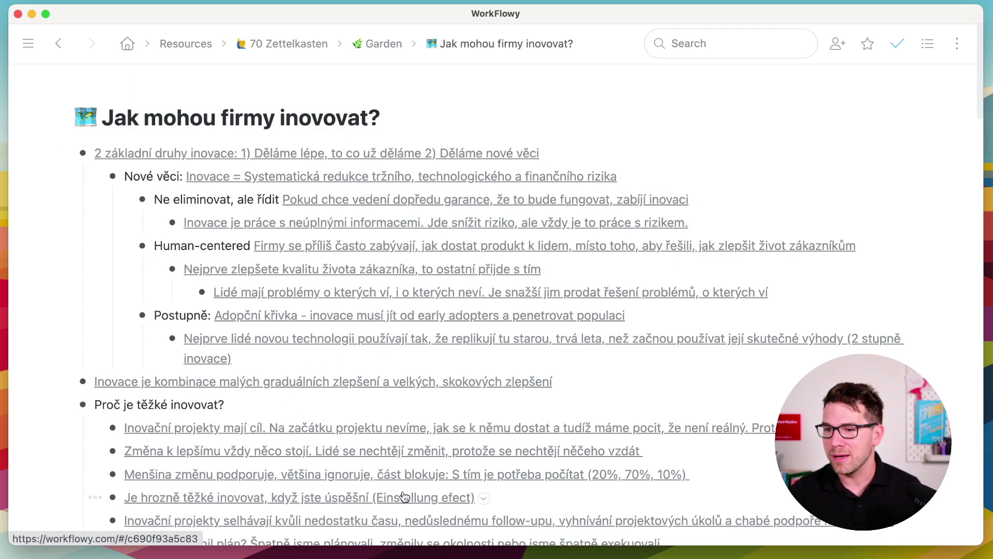
scroll(421, 479, down, 9)
scroll(428, 389, down, 20)
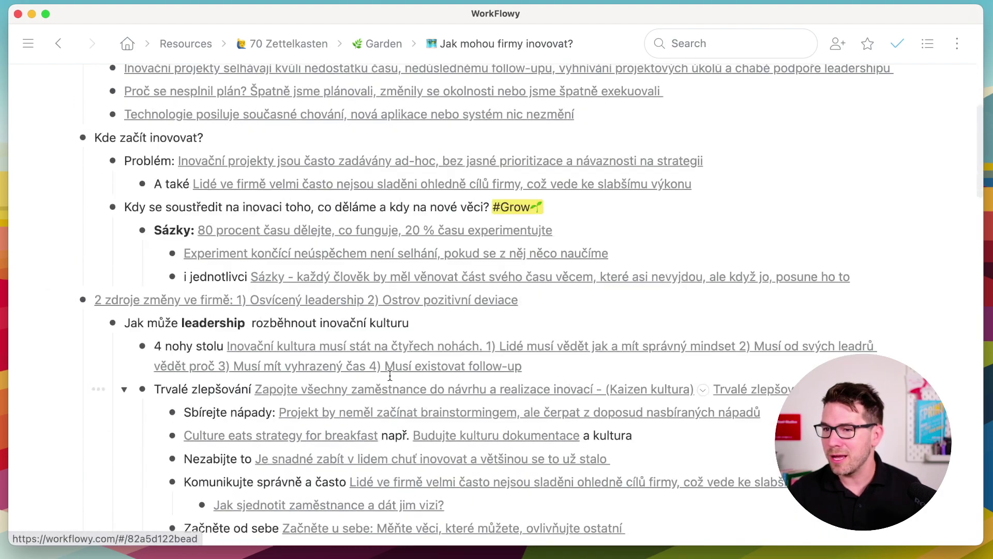
scroll(550, 340, down, 8)
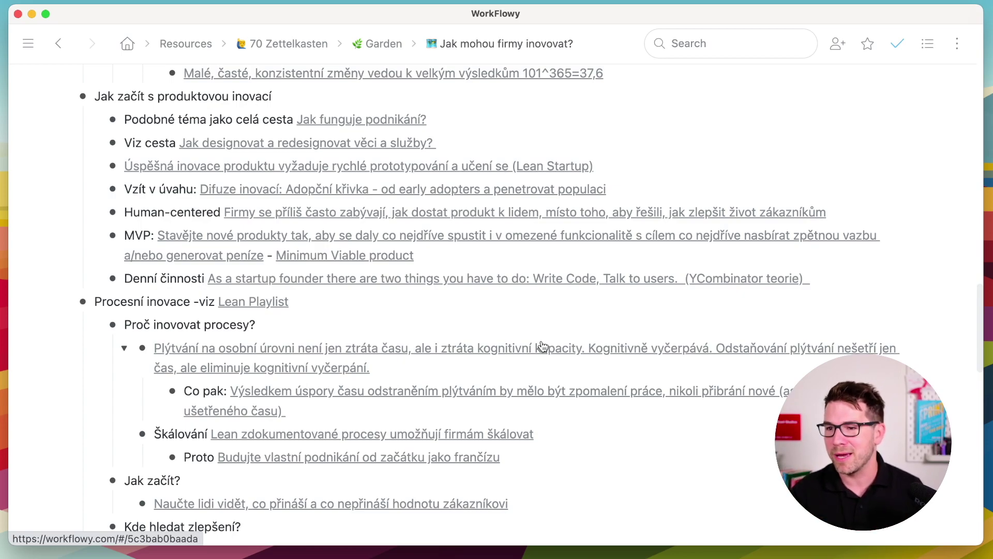
scroll(494, 290, down, 1)
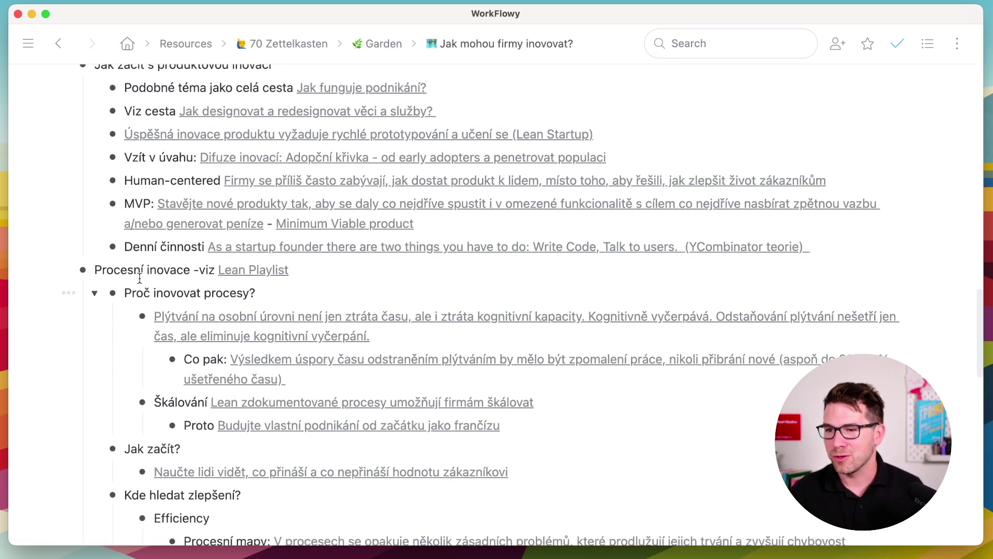
scroll(628, 304, down, 5)
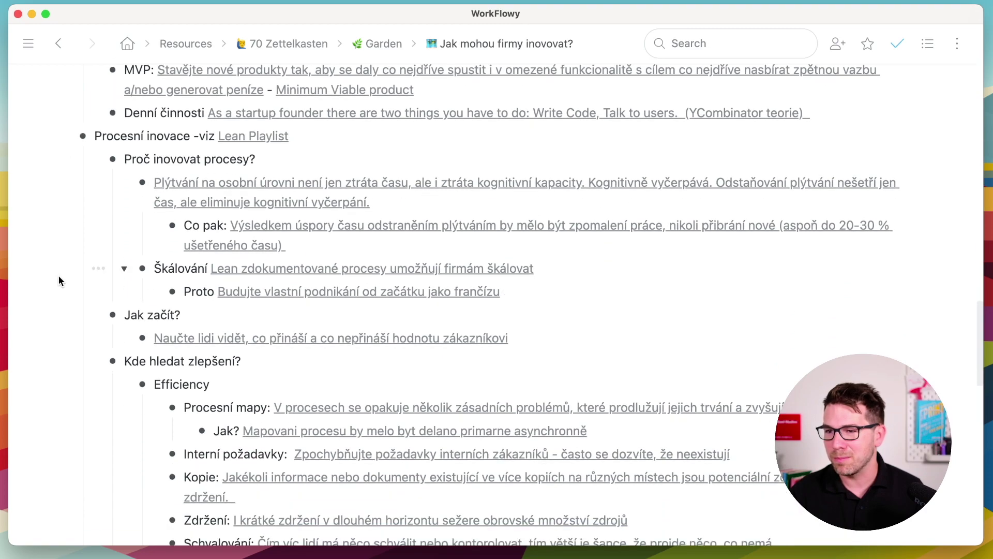
scroll(446, 284, down, 15)
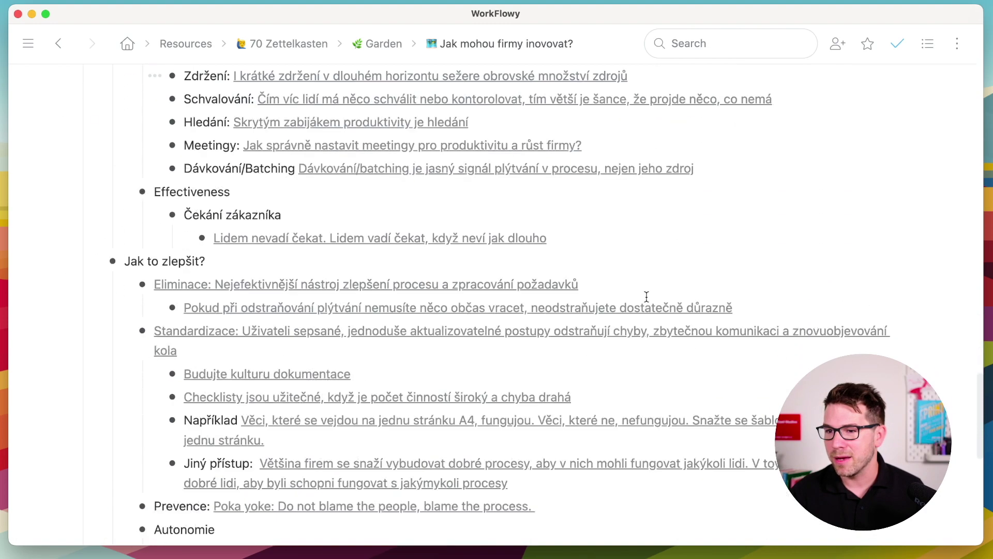
scroll(647, 298, down, 7)
scroll(346, 269, up, 5)
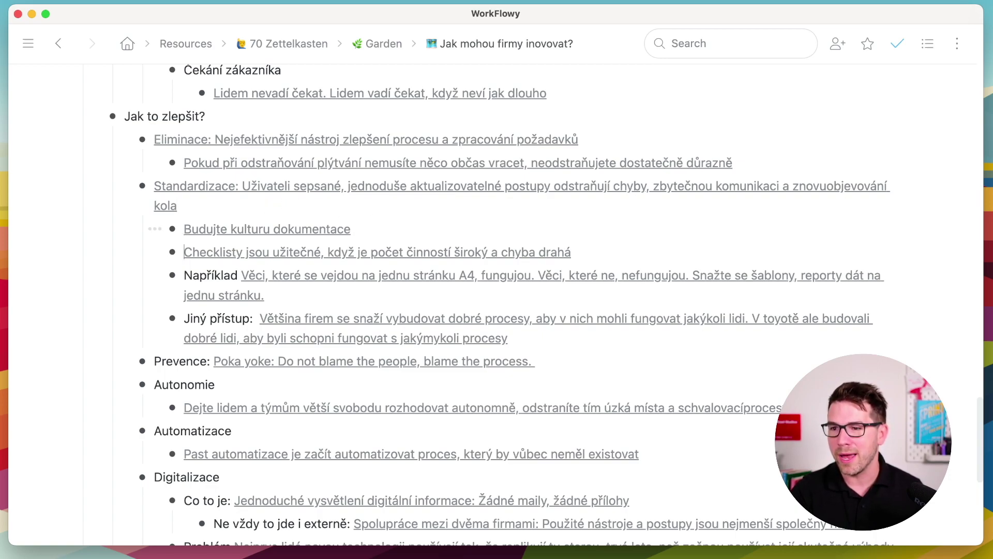
Add a bullet below Budujte kulturu dokumentace linking the Seed Box 'checklists ar…' note
key(Return)
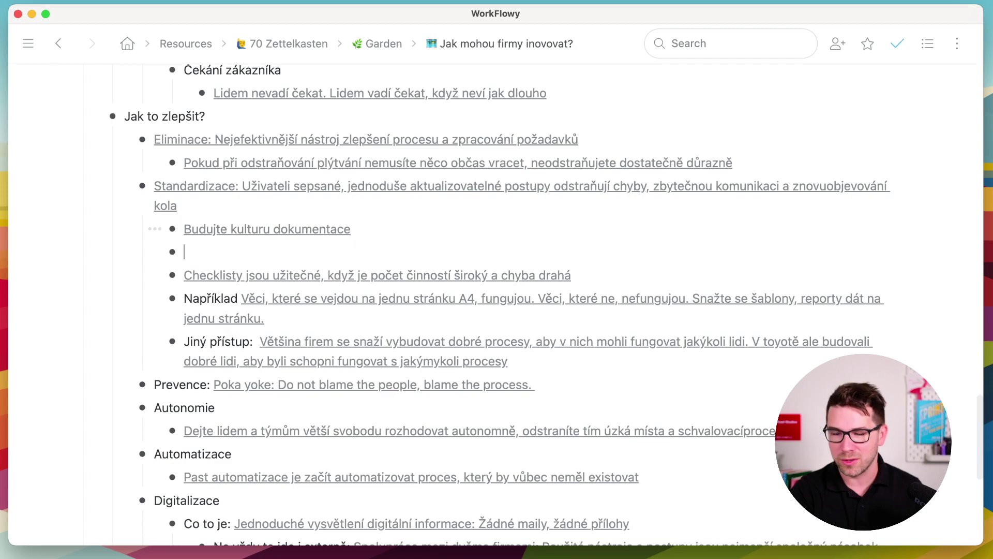
text([[cjc)
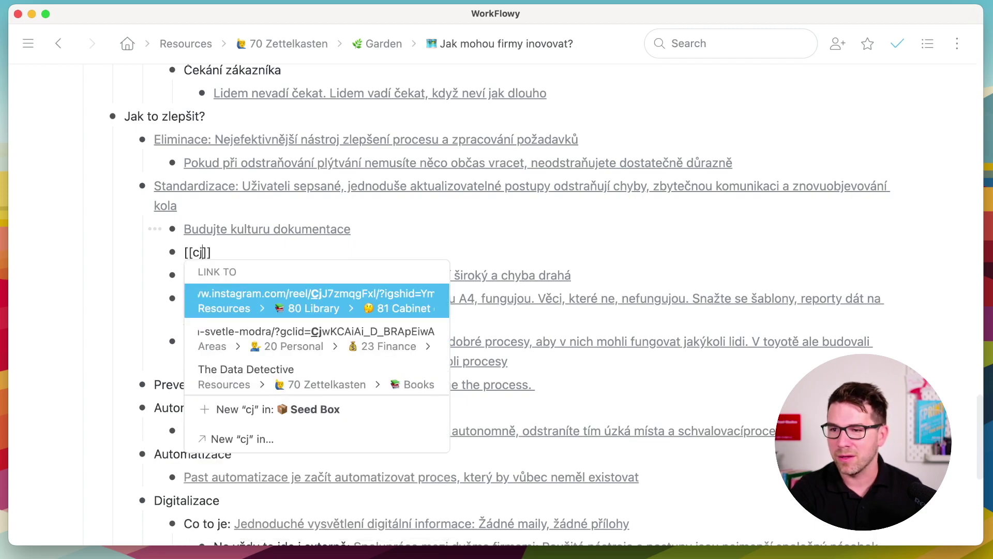
key(BackSpace)
key(BackSpace)
text(hceckl)
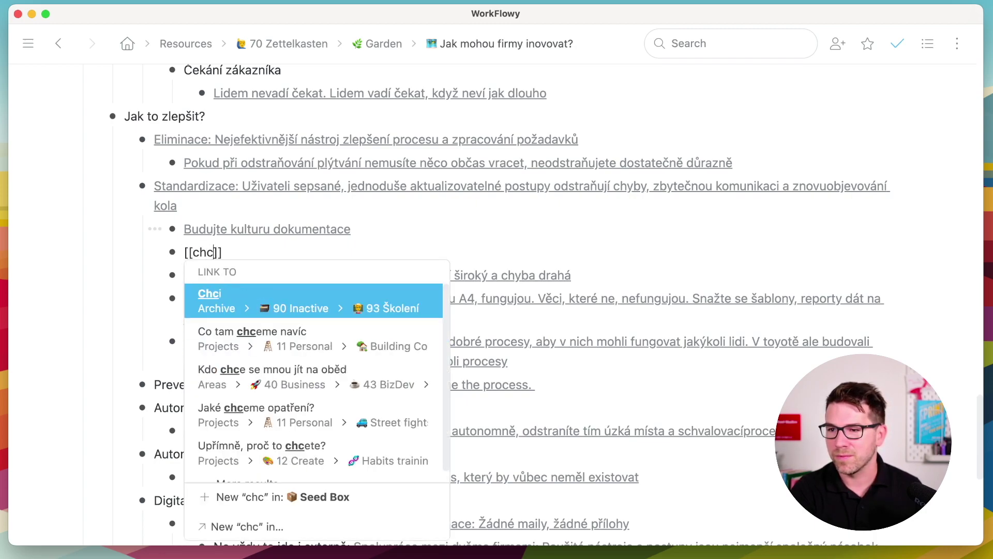
text(ist)
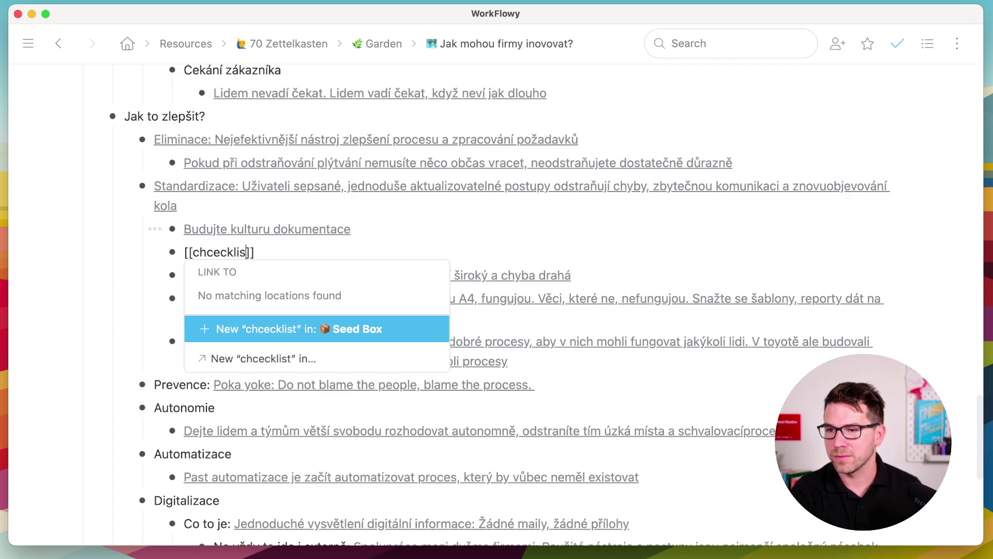
key(BackSpace)
key(BackSpace)
key(BackSpace)
key(BackSpace)
key(BackSpace)
key(BackSpace)
key(BackSpace)
text(eckl)
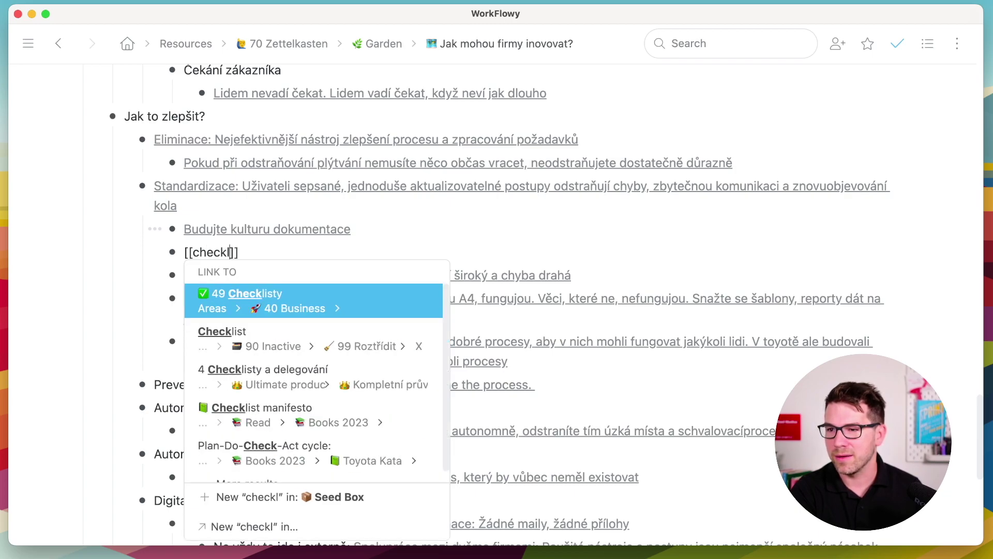
text(ists ar)
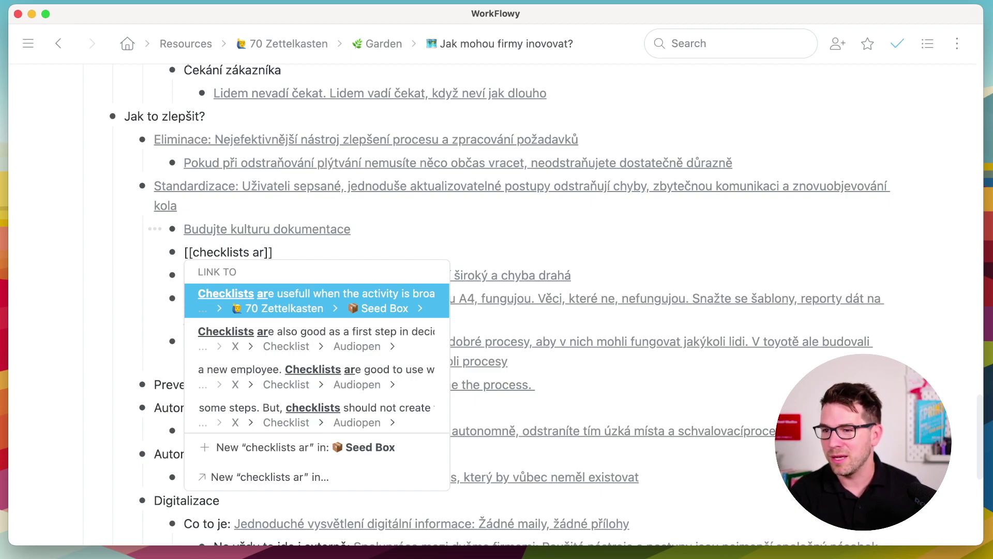
key(Return)
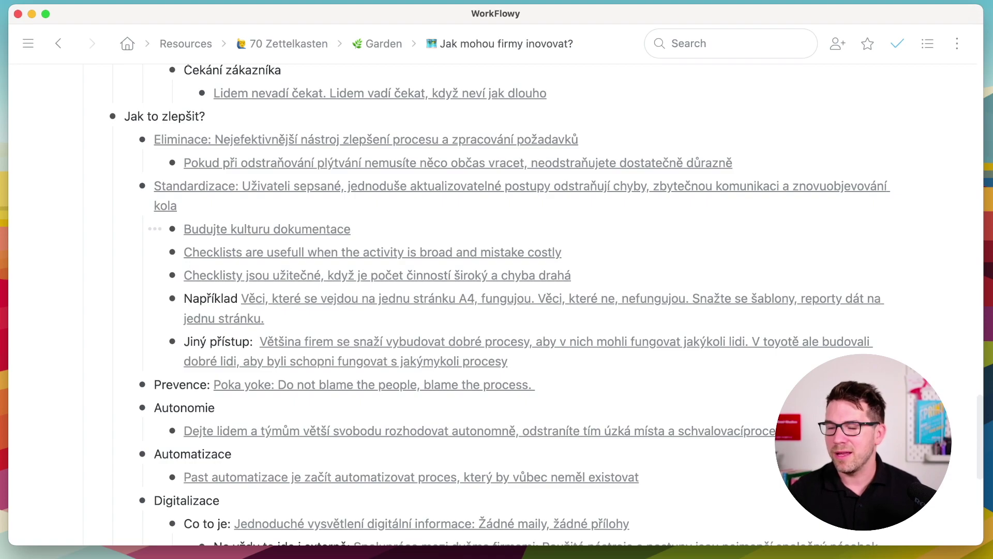
Open the linked note and correct 'usefull' to 'useful' in its title
click(493, 254)
click(293, 120)
key(BackSpace)
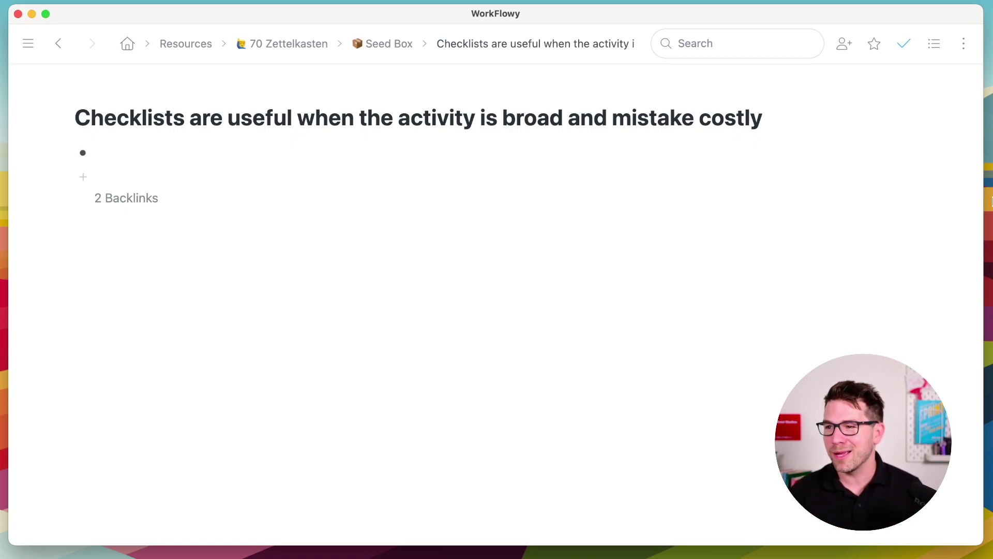
Use /m Move To with search 'ga' to move the checklists note into Garden, then view Garden
click(772, 118)
text(/m)
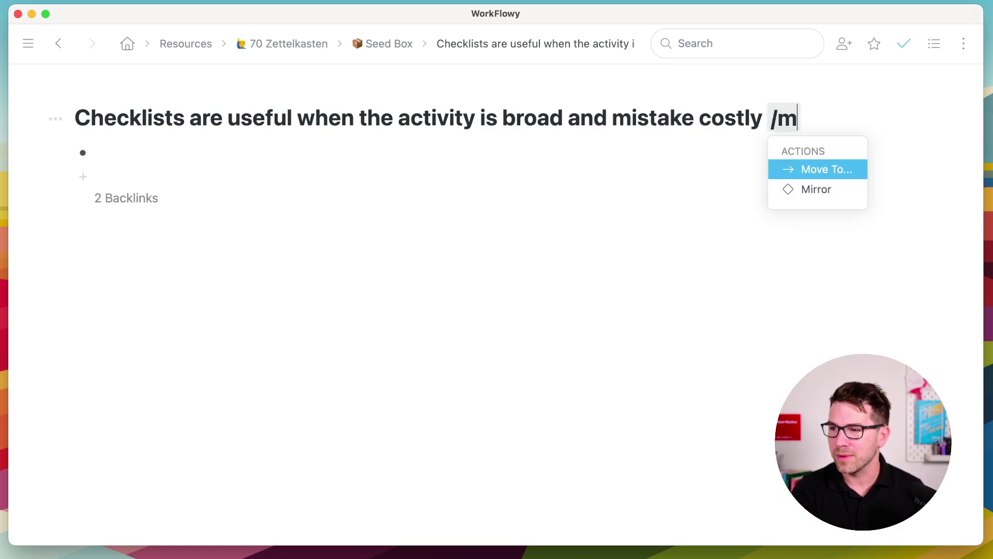
key(Return)
text(ga)
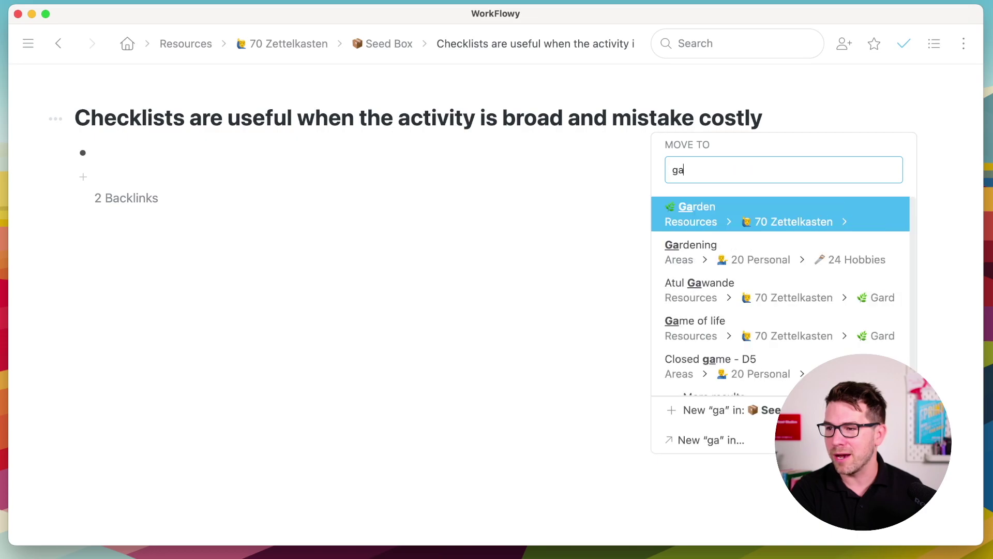
key(Return)
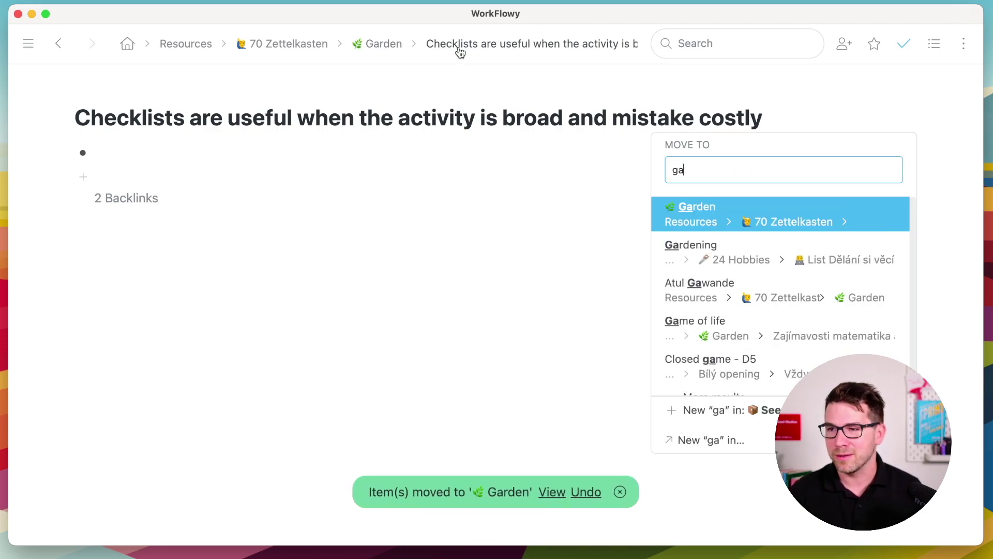
click(389, 45)
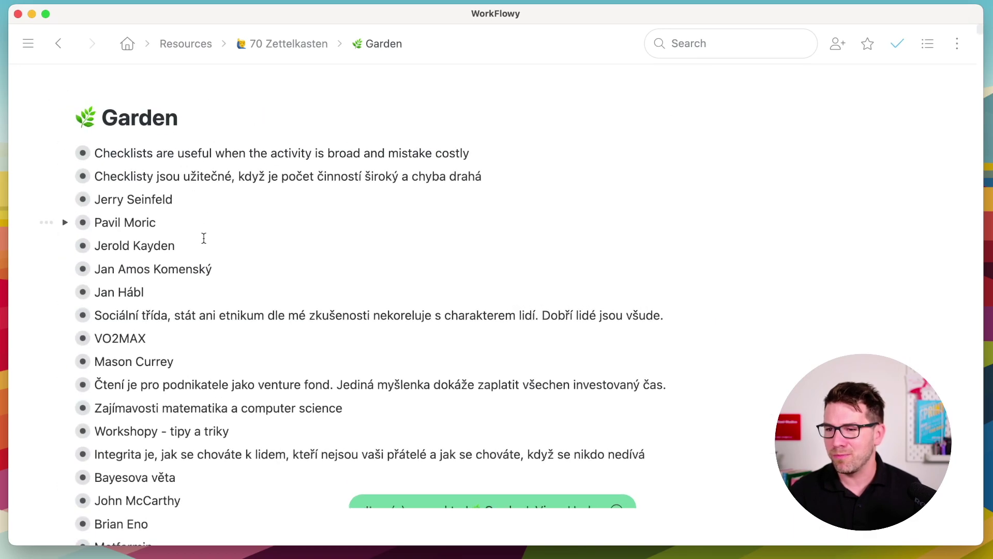
Go back up through 70 Zettelkasten to The entrance page
scroll(377, 398, down, 15)
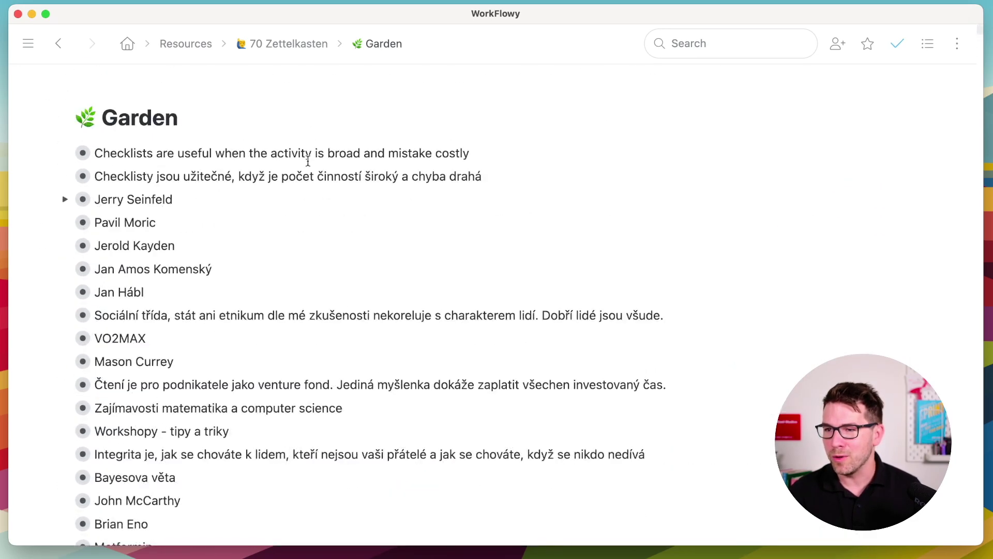
click(277, 43)
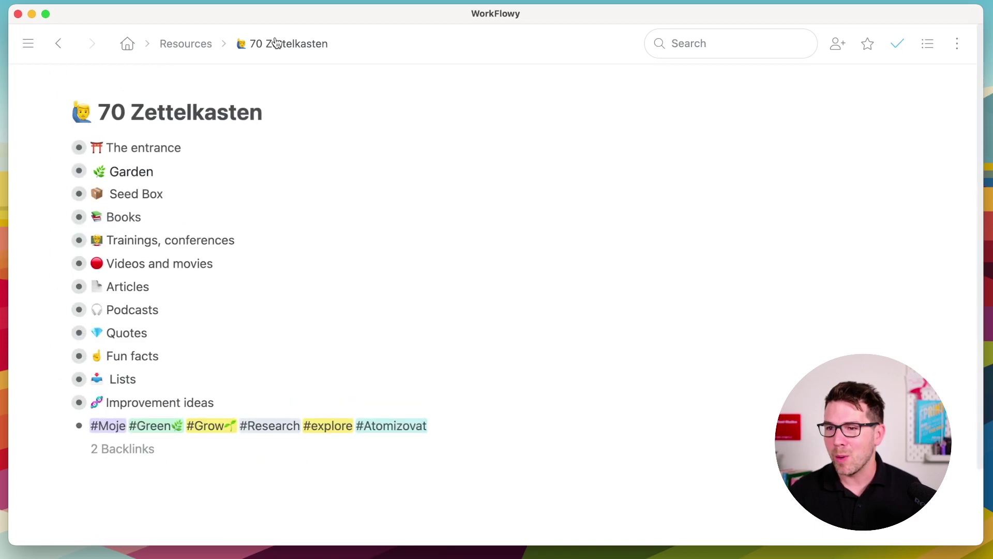
click(83, 155)
scroll(175, 129, down, 5)
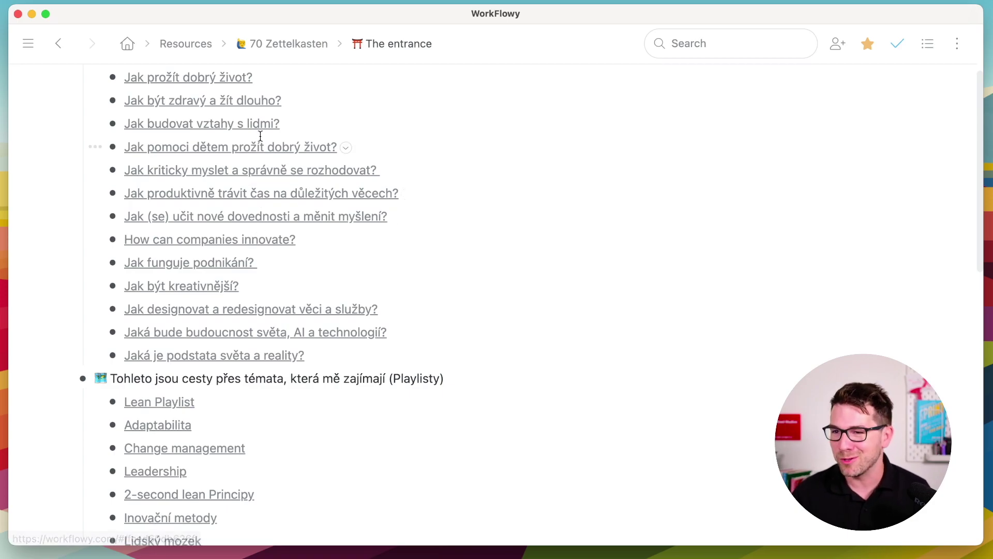
scroll(261, 155, up, 3)
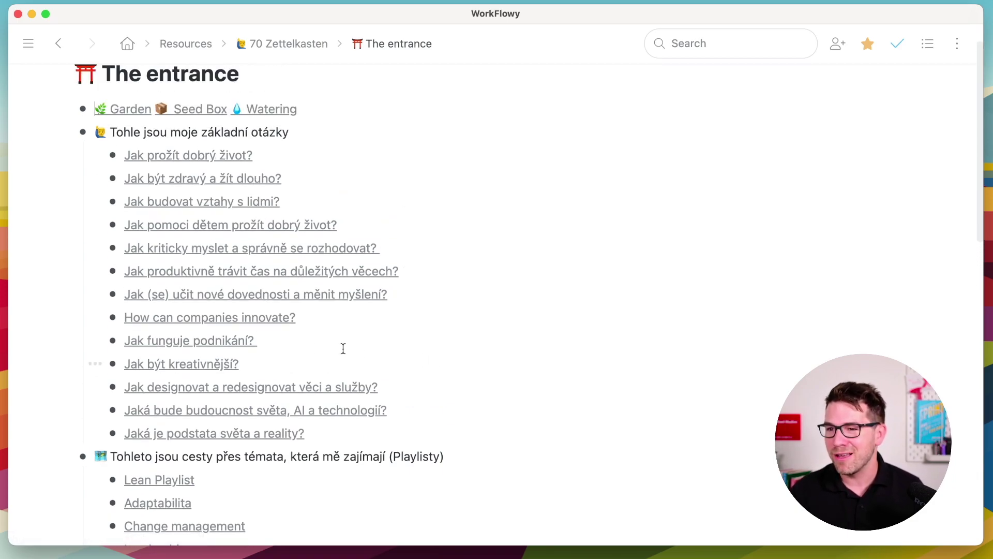
Open the 'How can companies innovate?' topic map, scroll through it, then go up to Garden
click(266, 318)
scroll(372, 301, up, 5)
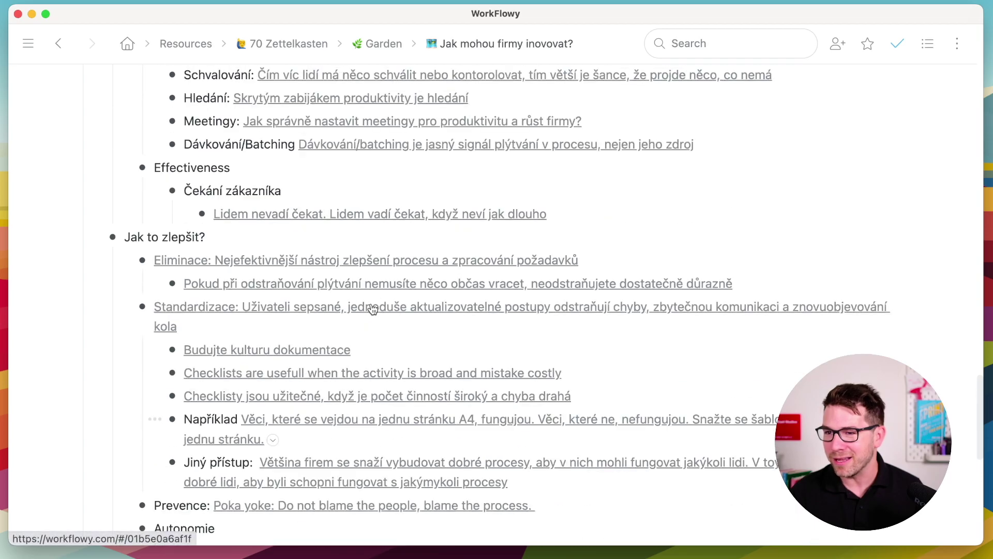
scroll(372, 302, up, 10)
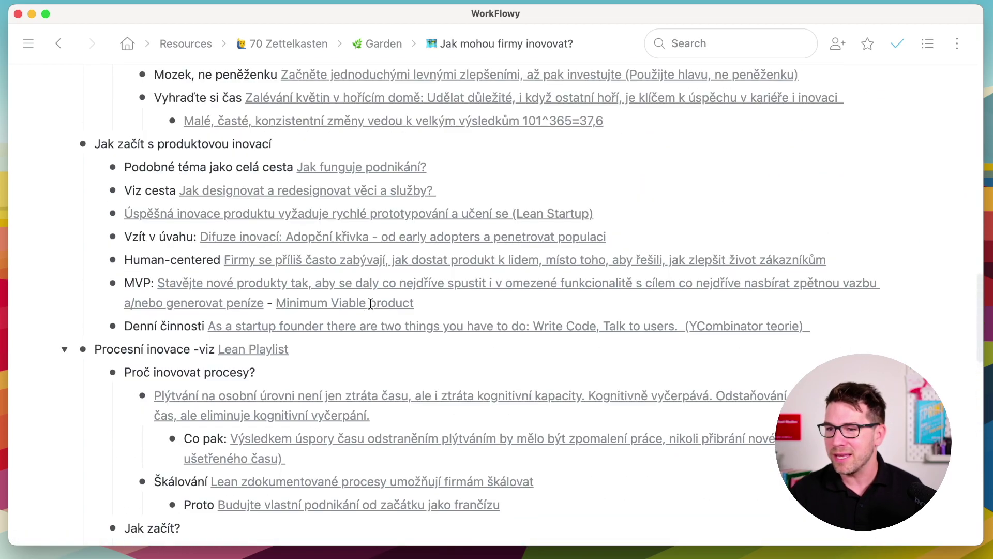
scroll(371, 308, up, 15)
scroll(370, 304, down, 7)
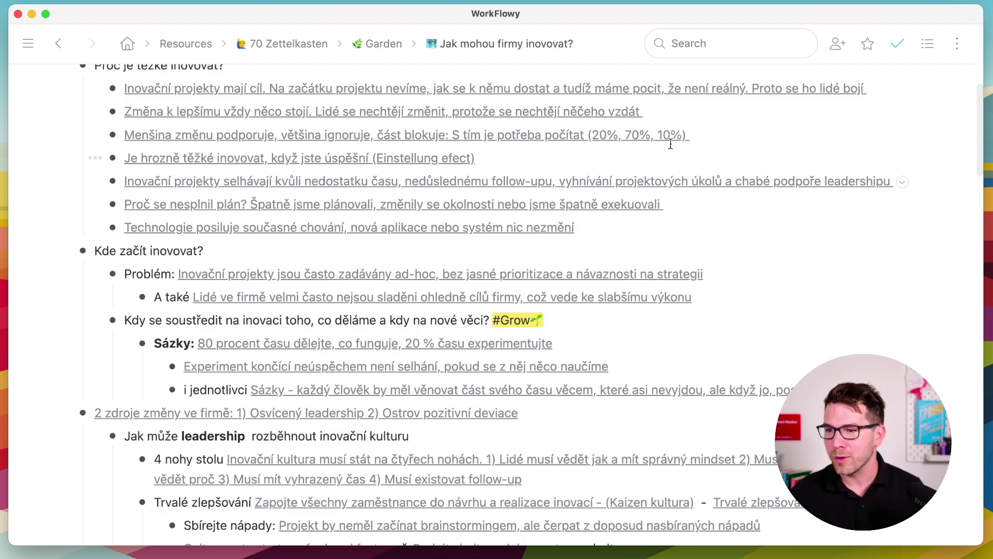
scroll(656, 150, up, 8)
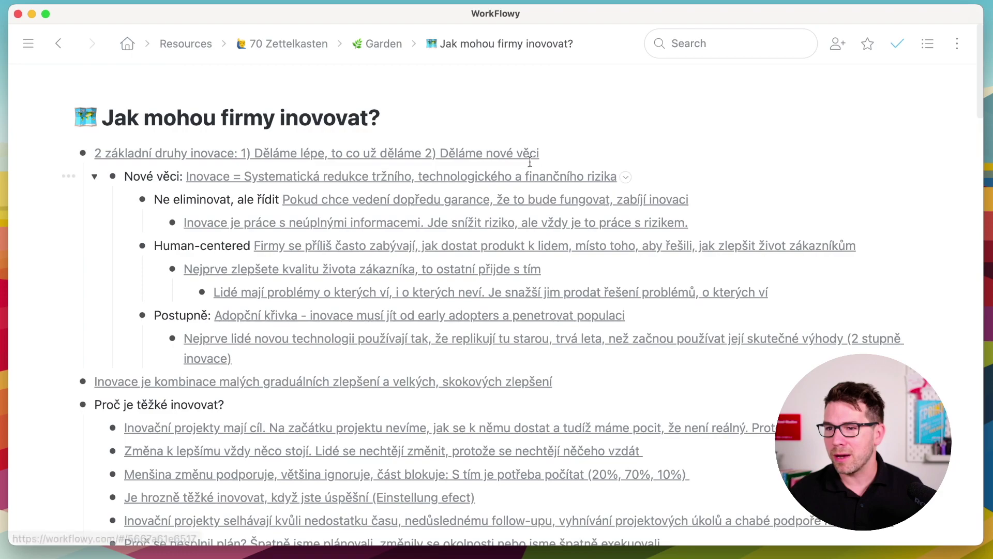
click(364, 45)
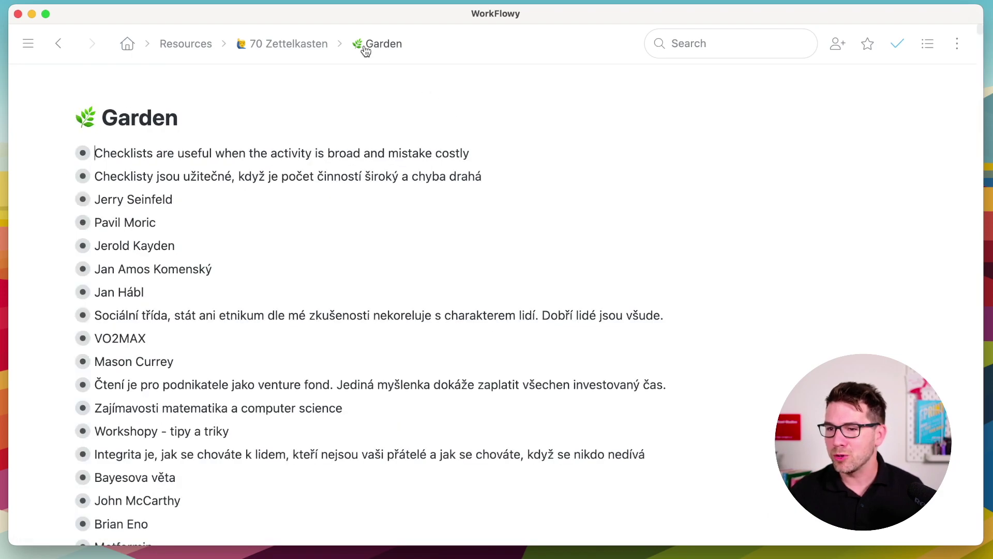
Filter the Garden to notes tagged #Green🌿
click(773, 41)
click(621, 67)
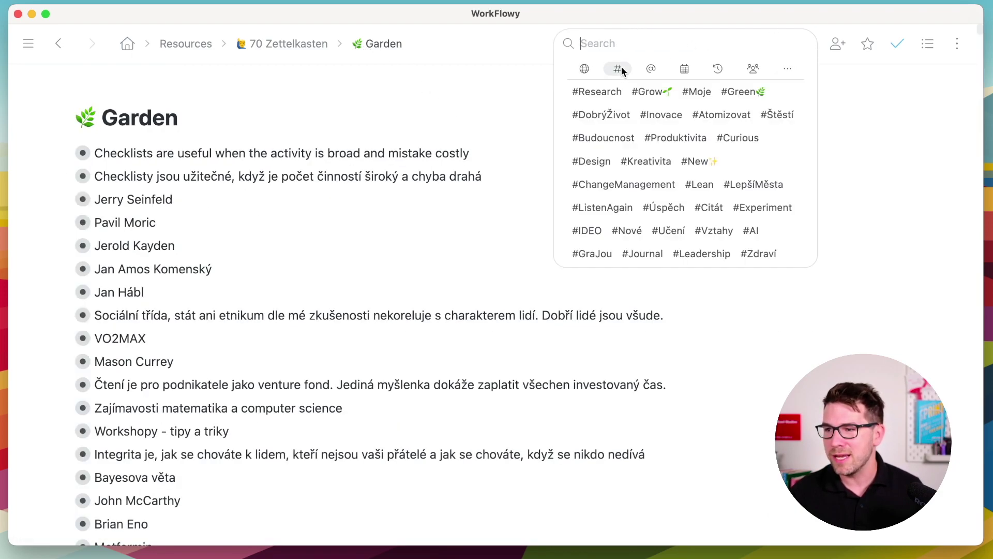
click(740, 91)
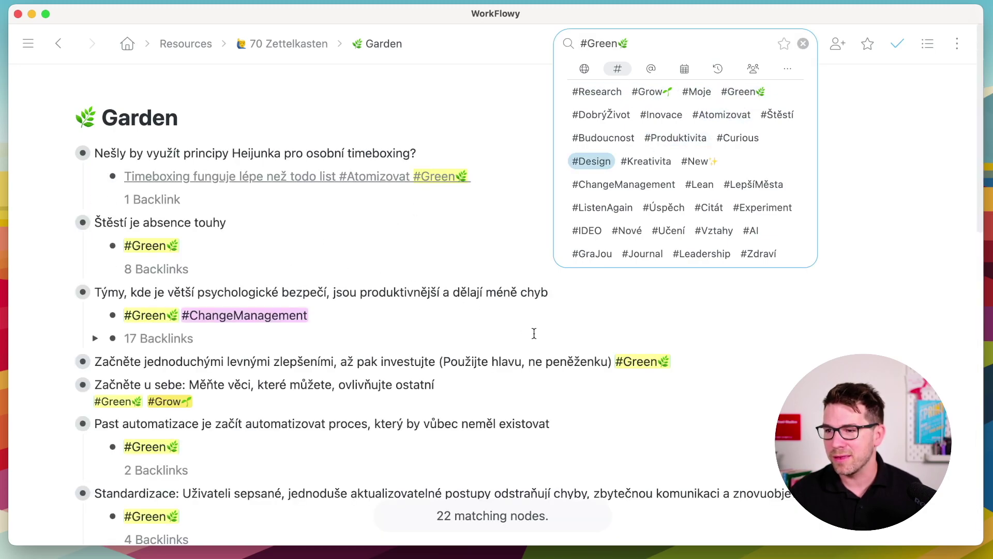
click(568, 342)
Open the note 'Klíčem ke štěstí je odpoutat se od věcí, které nemůžeme ovlivnit' from the 22 matches
scroll(687, 362, down, 20)
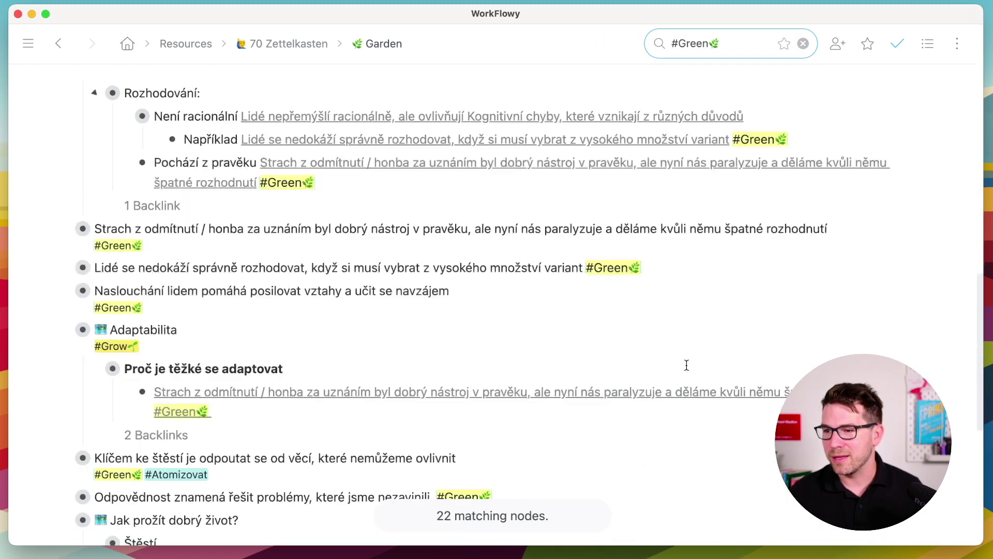
scroll(687, 366, down, 3)
scroll(688, 364, up, 8)
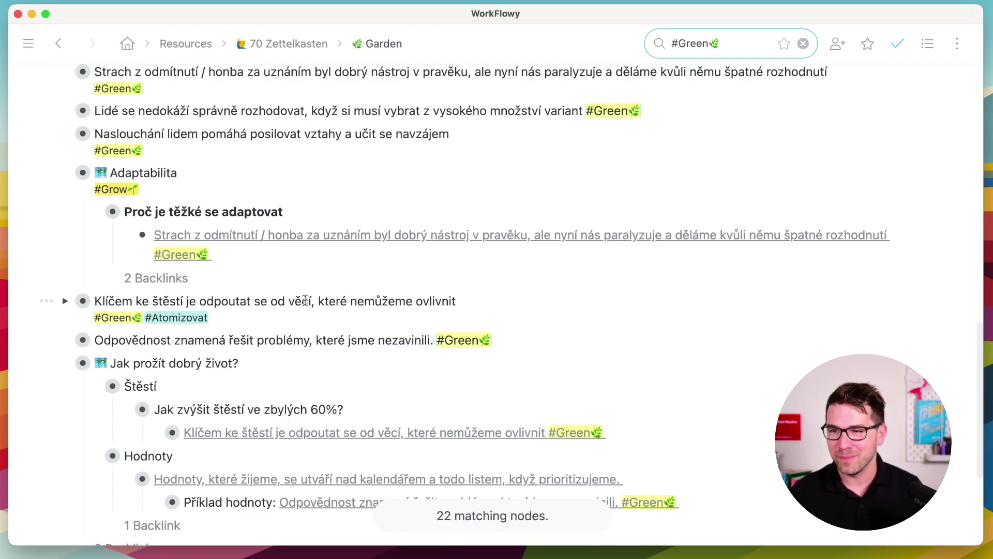
click(83, 302)
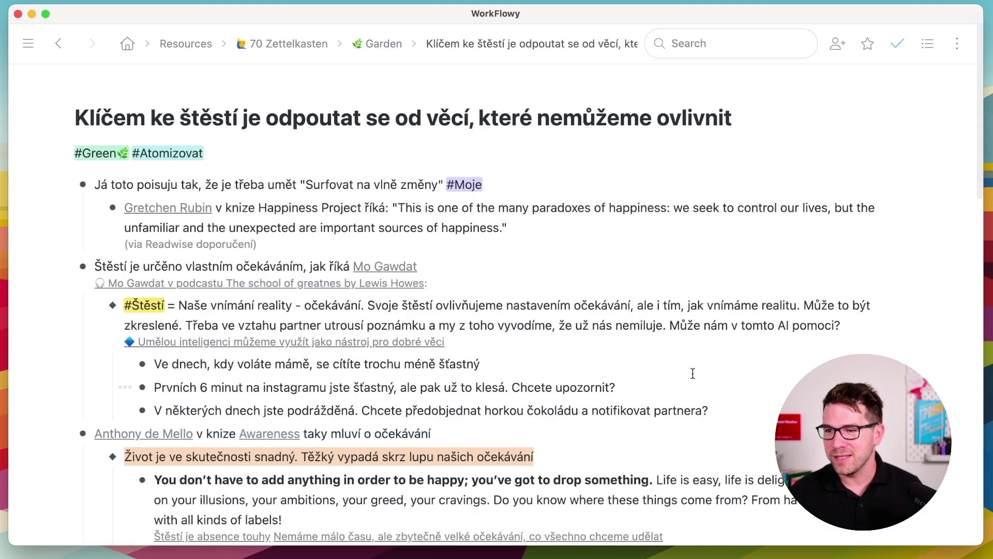
Read the happiness note and its 14 backlinks, then go back to the 70 Zettelkasten breadcrumb
scroll(693, 374, down, 5)
scroll(693, 373, down, 7)
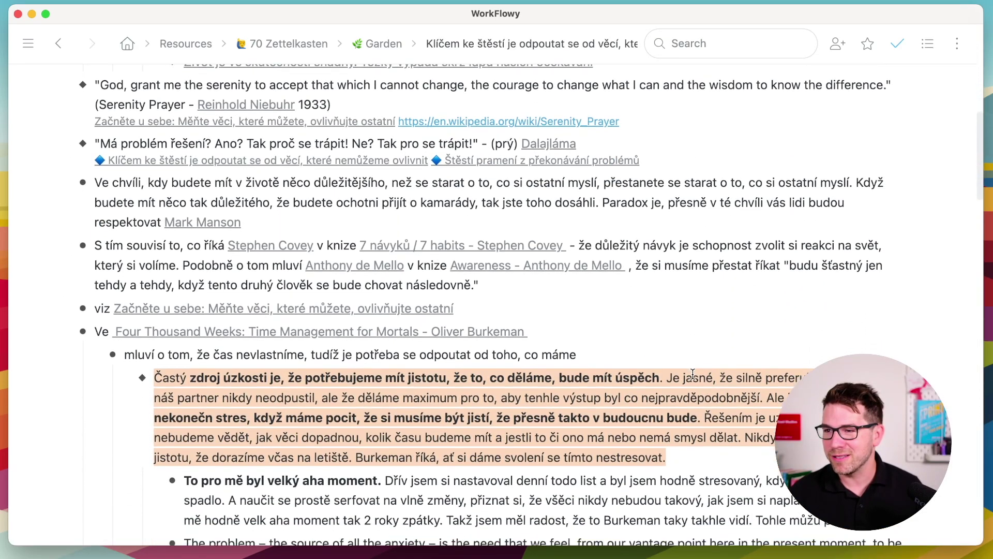
scroll(413, 250, up, 4)
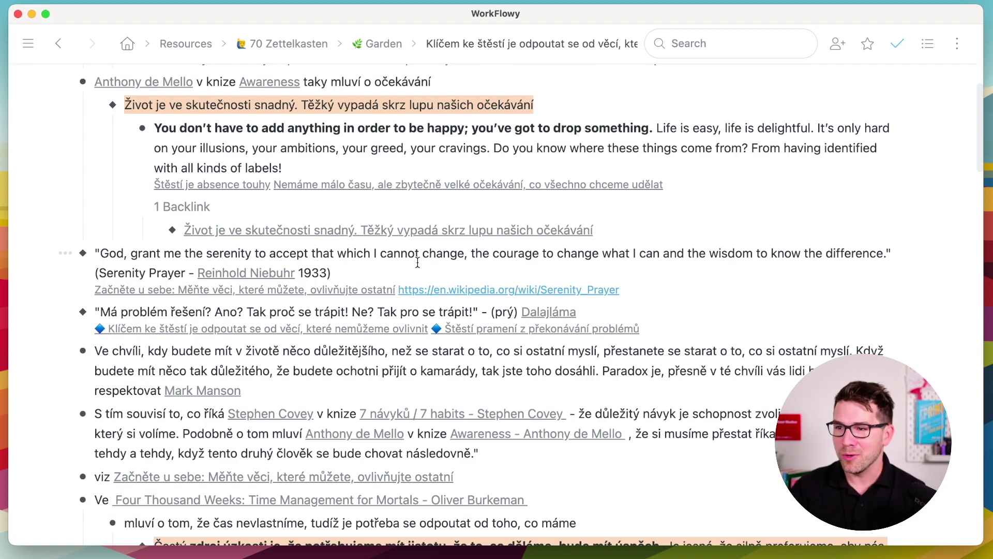
scroll(688, 281, up, 5)
scroll(686, 284, down, 8)
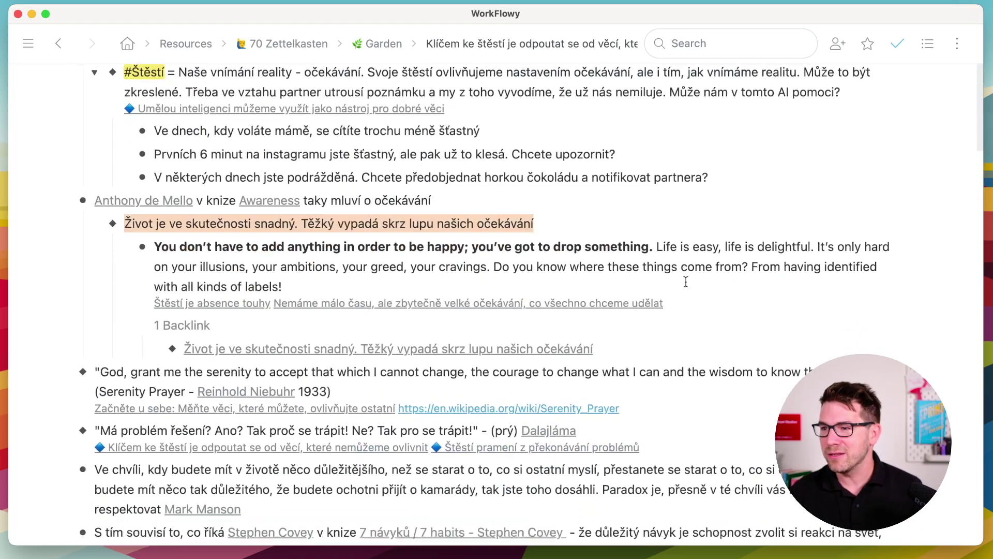
scroll(686, 284, down, 20)
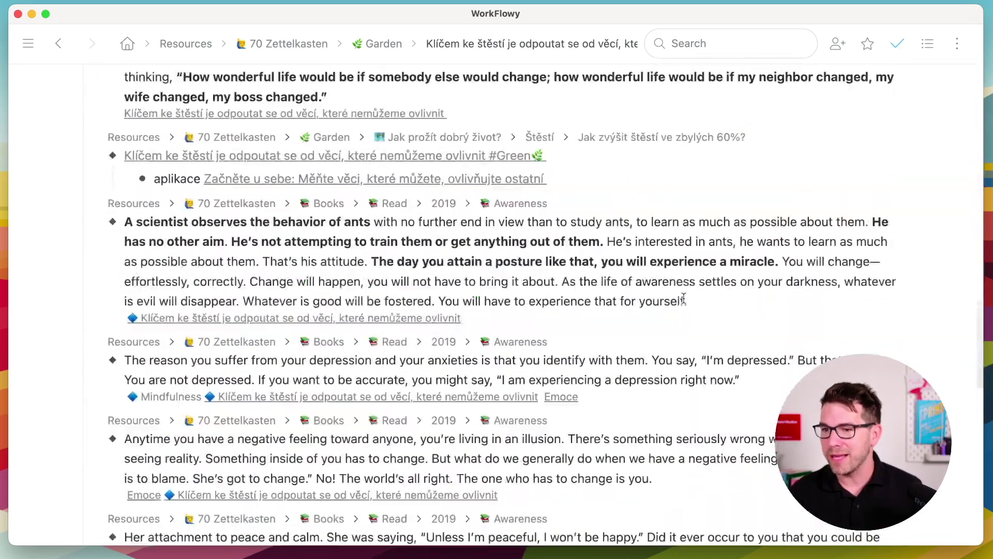
scroll(300, 204, up, 2)
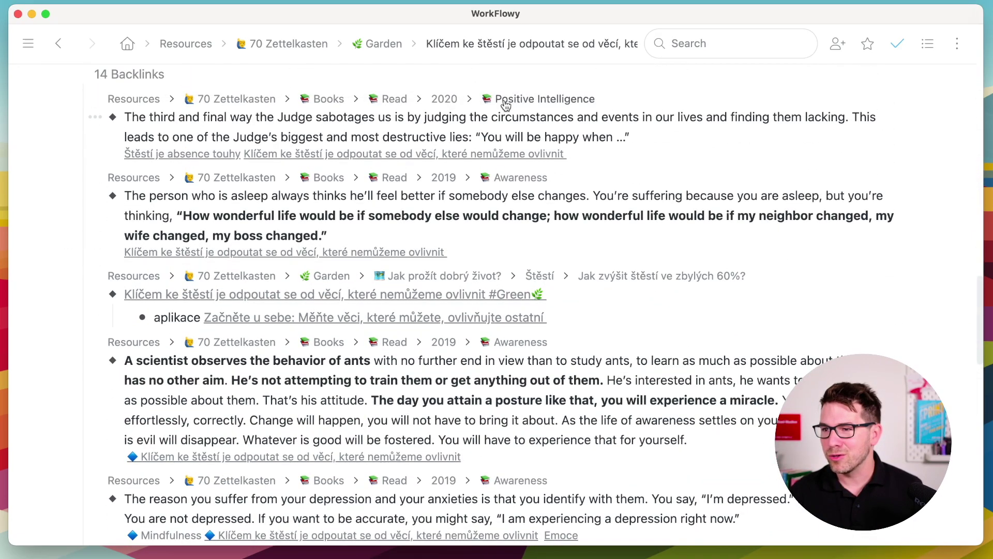
scroll(436, 209, down, 8)
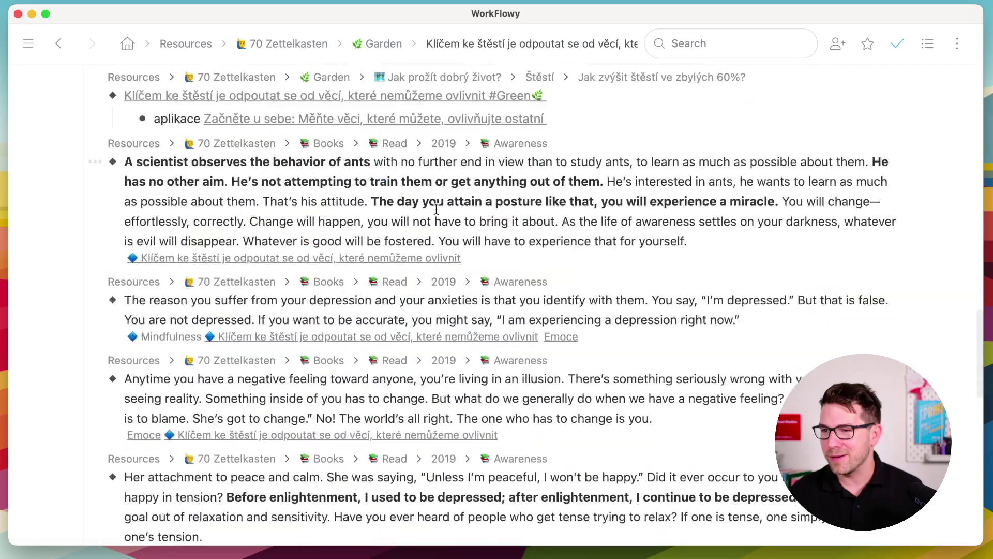
scroll(556, 235, down, 12)
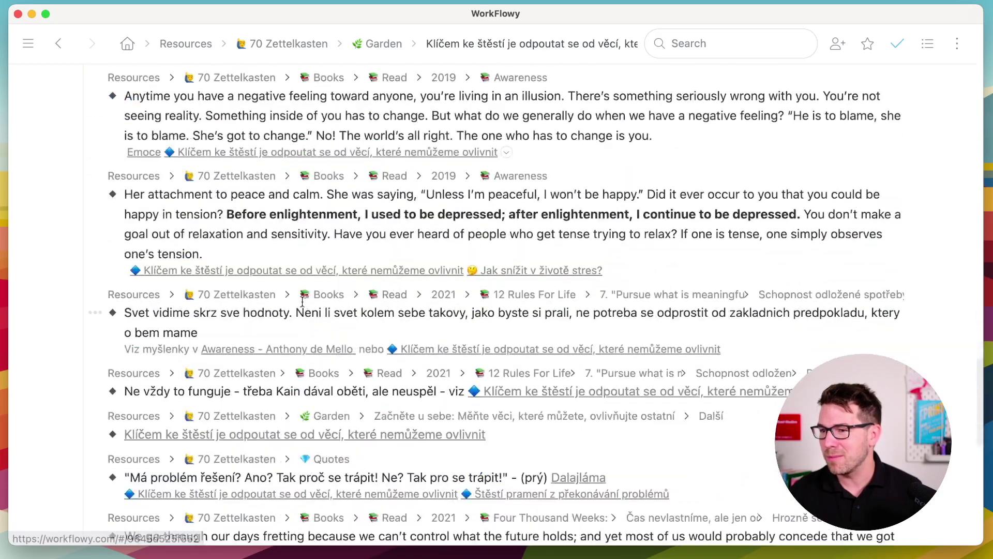
scroll(654, 348, down, 20)
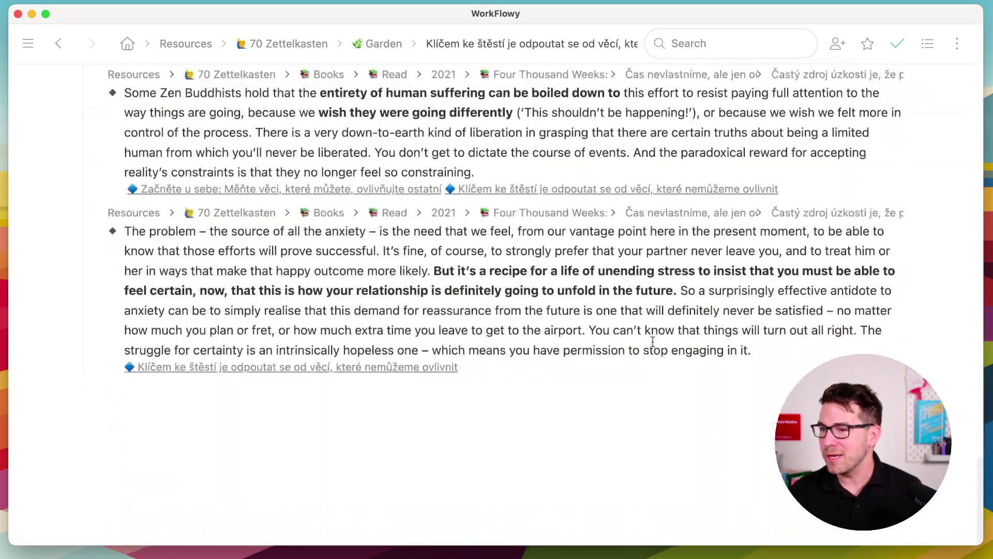
scroll(653, 343, up, 20)
scroll(653, 343, up, 6)
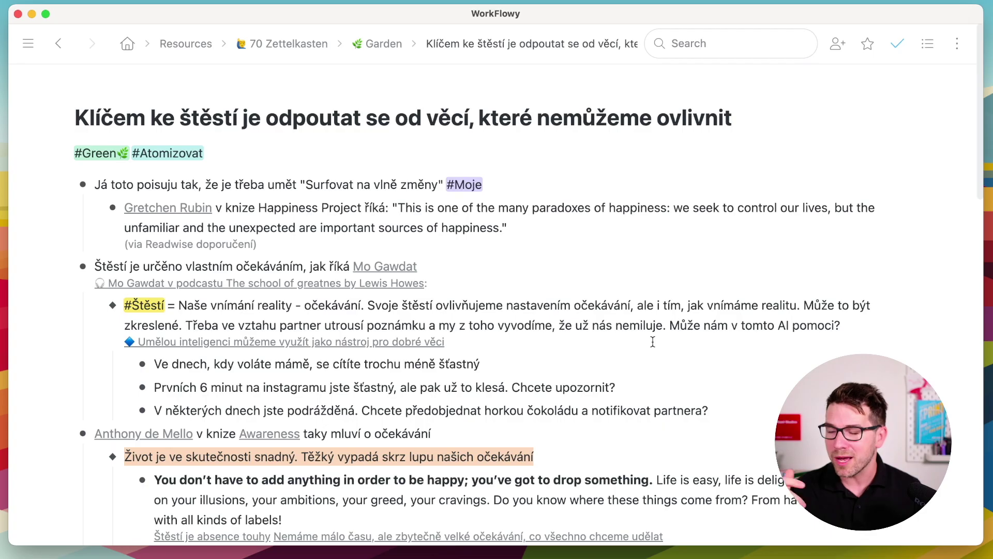
scroll(652, 341, down, 20)
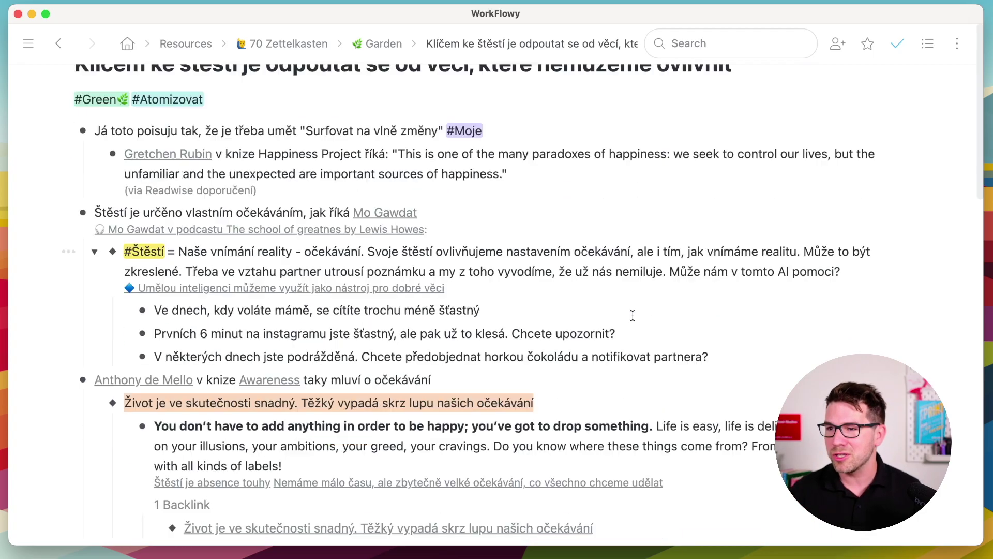
scroll(629, 309, down, 10)
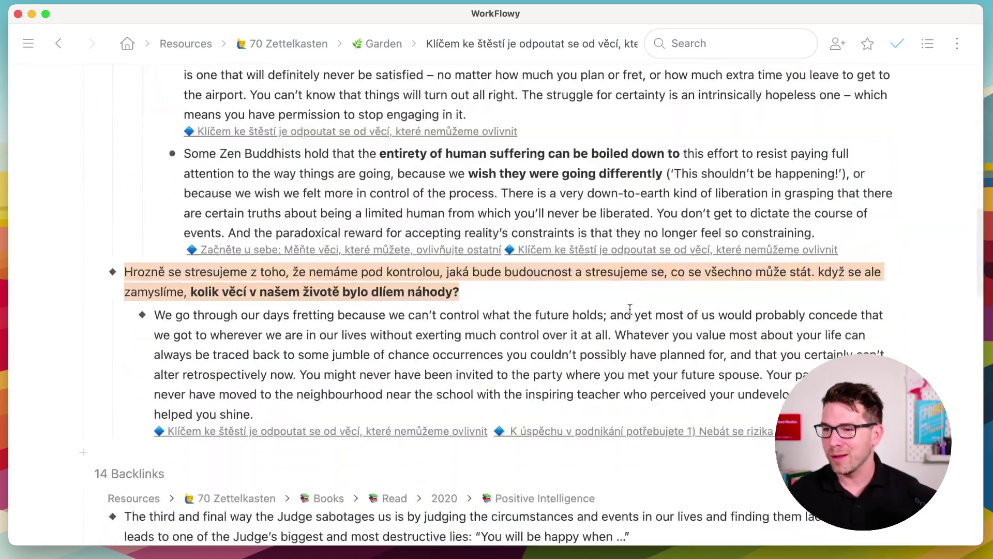
scroll(630, 309, up, 20)
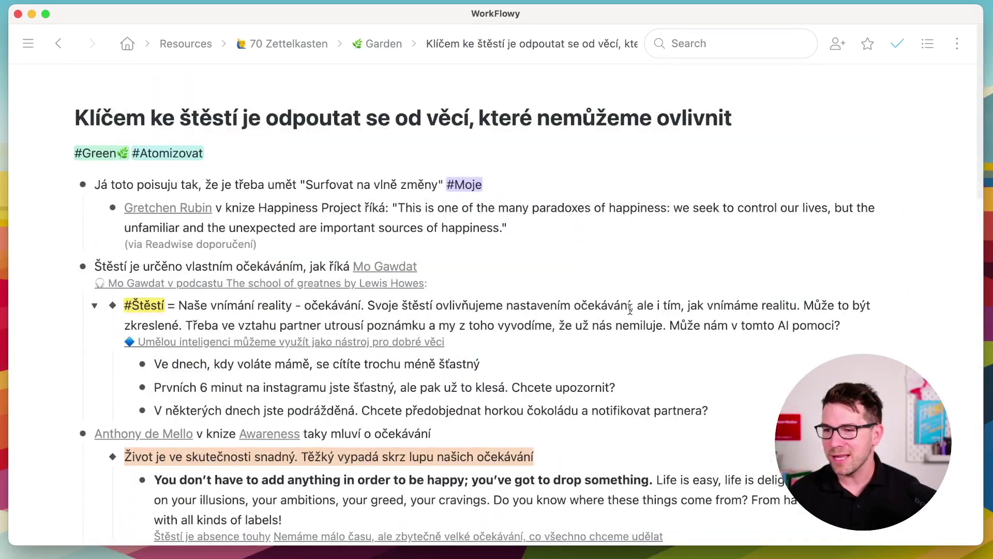
scroll(630, 309, down, 5)
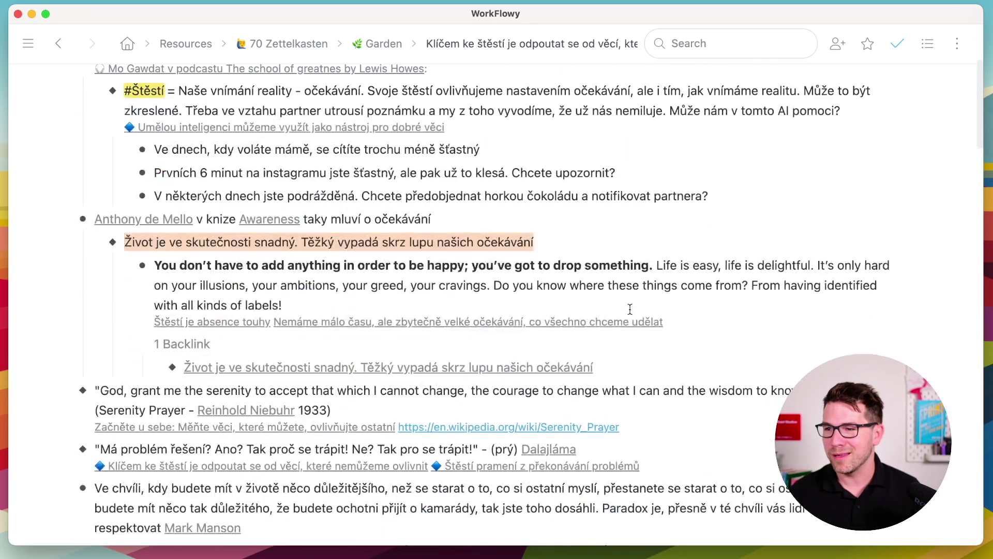
scroll(634, 305, up, 6)
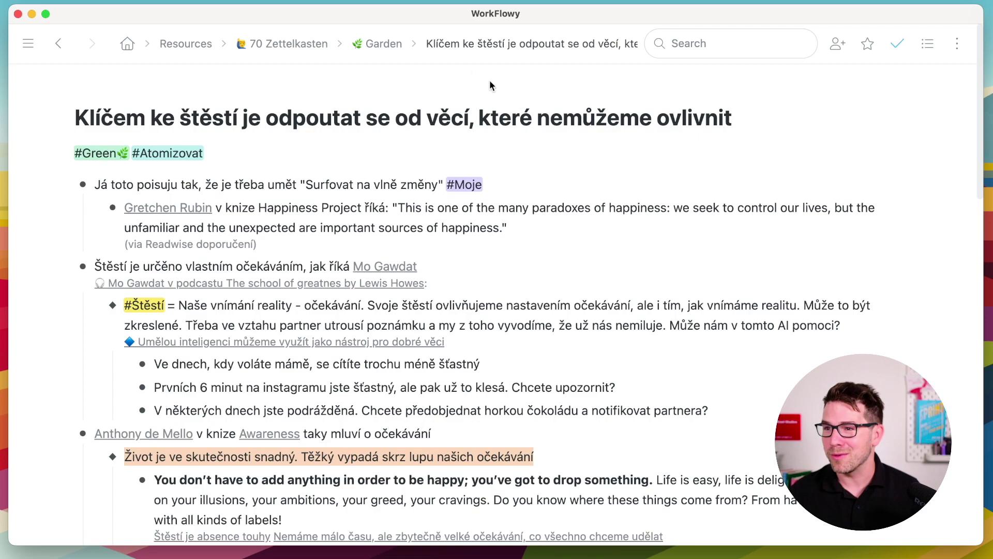
click(304, 49)
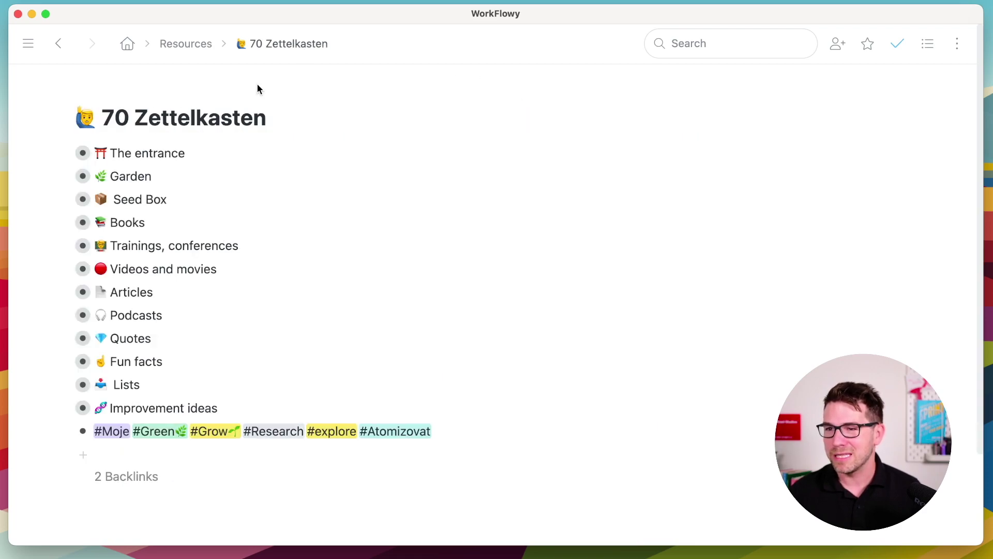
Zoom into The entrance and skim its Garden, Seed Box, Watering links and core questions
click(77, 154)
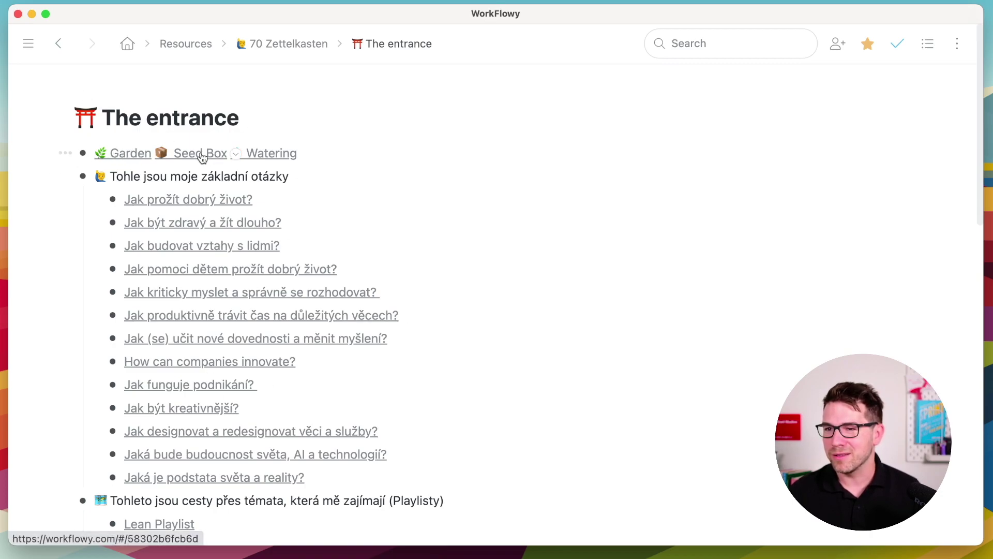
scroll(234, 248, down, 5)
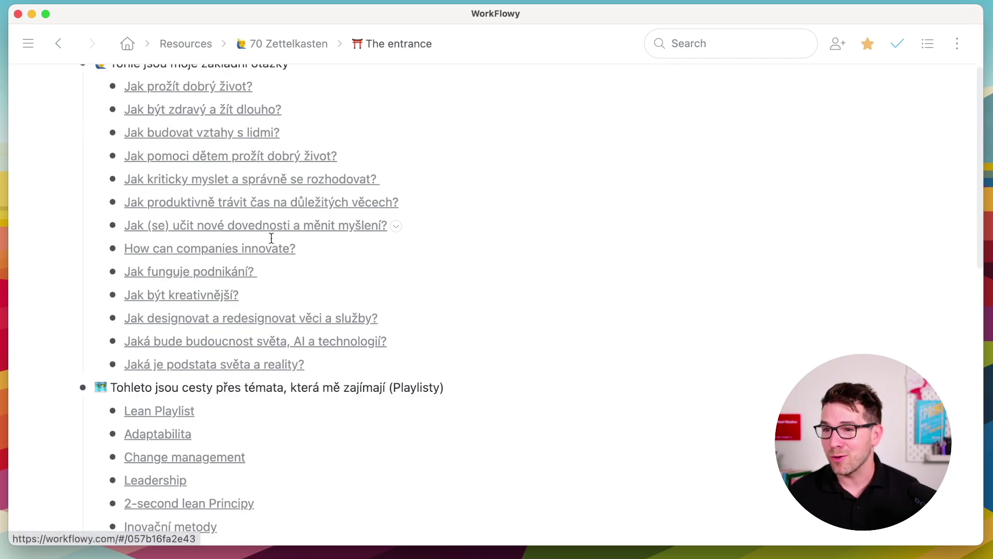
scroll(271, 237, up, 4)
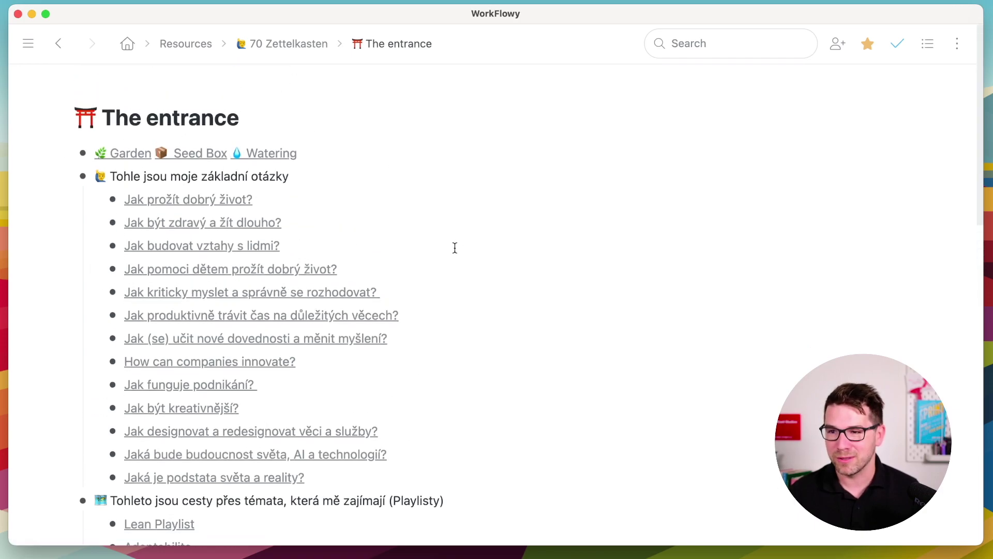